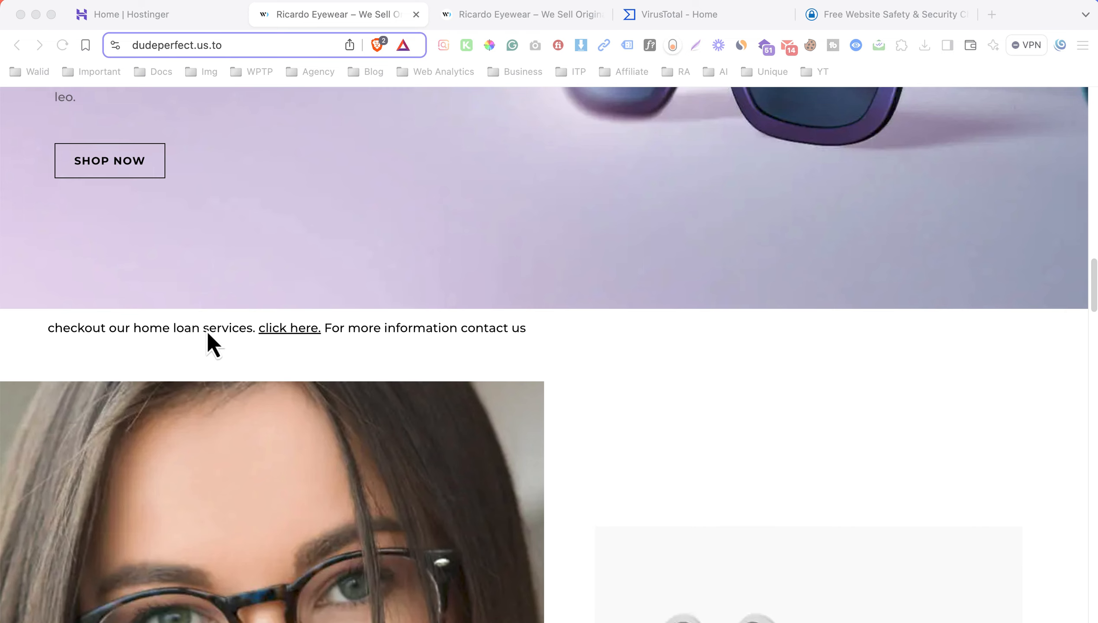
Examine the live home page for injected spam lines such as the home loan and web designer text.
{"action": "left_click", "coordinate": [207, 332]}
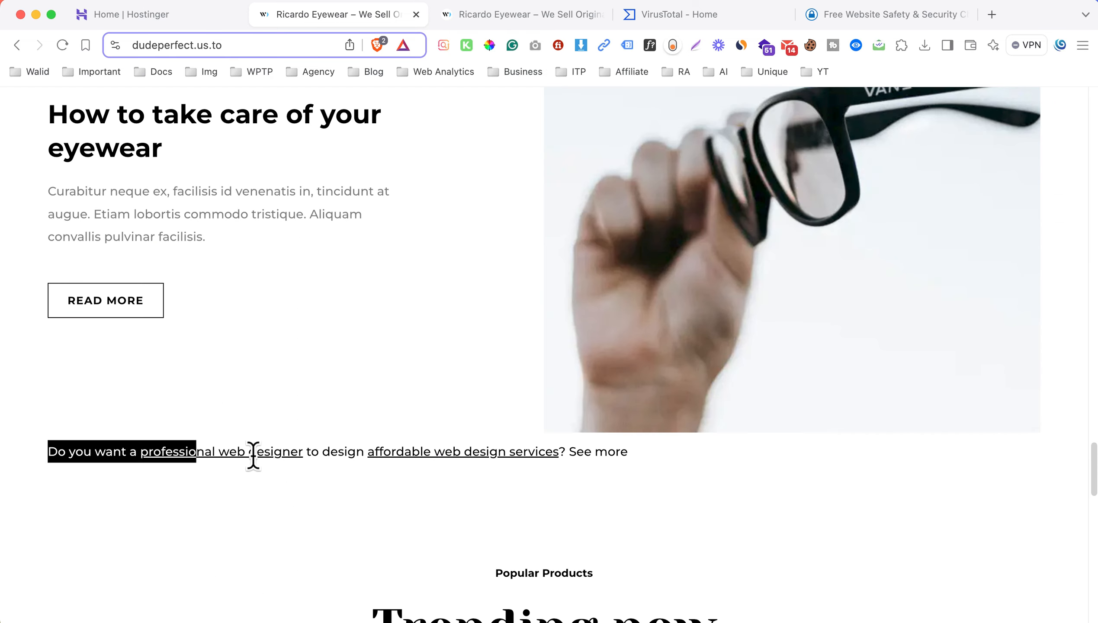
{"action": "left_click_drag", "start_coordinate": [253, 456], "coordinate": [642, 454]}
{"action": "left_click", "coordinate": [642, 453]}
{"action": "scroll", "coordinate": [471, 358], "scroll_direction": "up", "scroll_amount": 10}
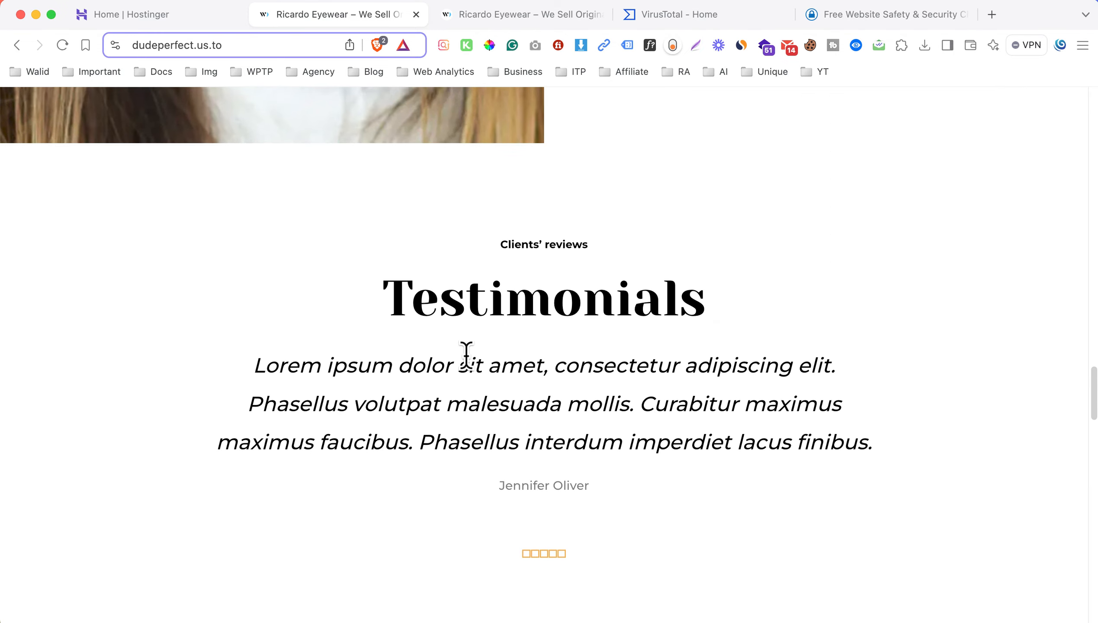
{"action": "scroll", "coordinate": [392, 305], "scroll_direction": "up", "scroll_amount": 15}
Open the site's WordPress admin dashboard at dudeperfect.us.to/wp-admin.
{"action": "left_click", "coordinate": [253, 41]}
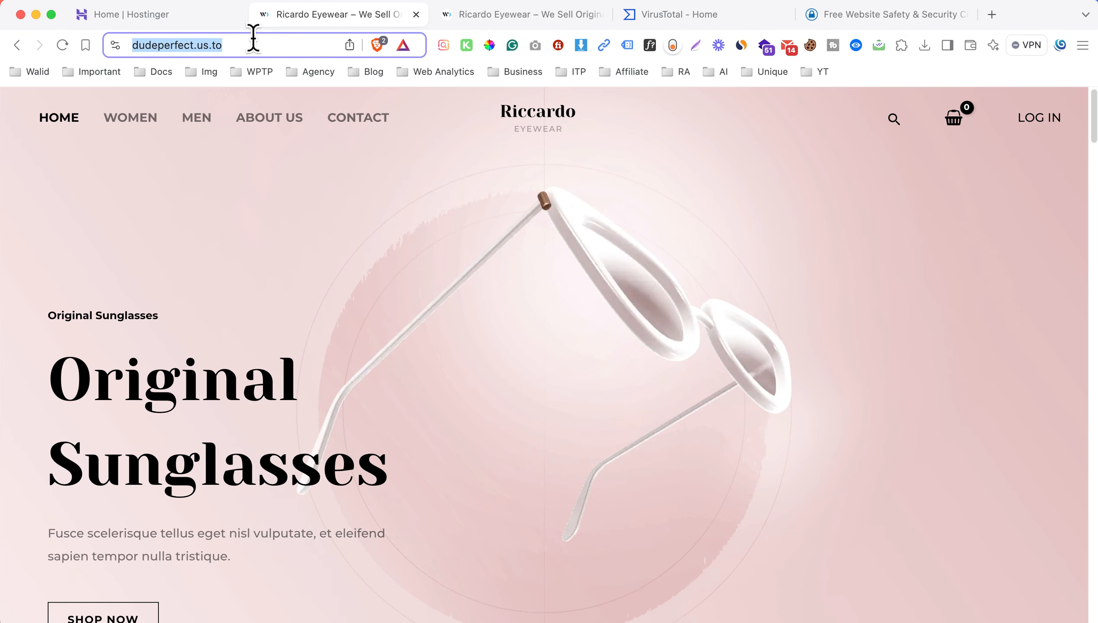
{"action": "type", "text": "dudeperfect.us.to/wp-admin"}
{"action": "key", "text": "Return"}
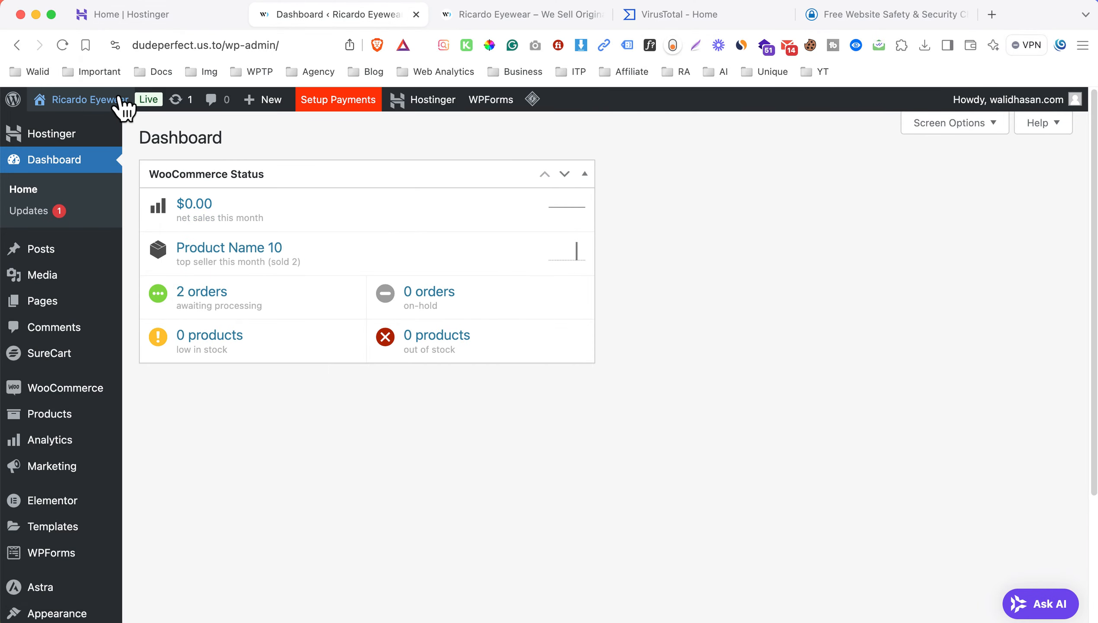
View the site's home page in a new tab, locate the home loan spam line, and open the page in Elementor.
{"action": "mouse_move", "coordinate": [123, 104]}
{"action": "left_click", "coordinate": [105, 124], "text": "super"}
{"action": "key", "text": "ctrl+Tab"}
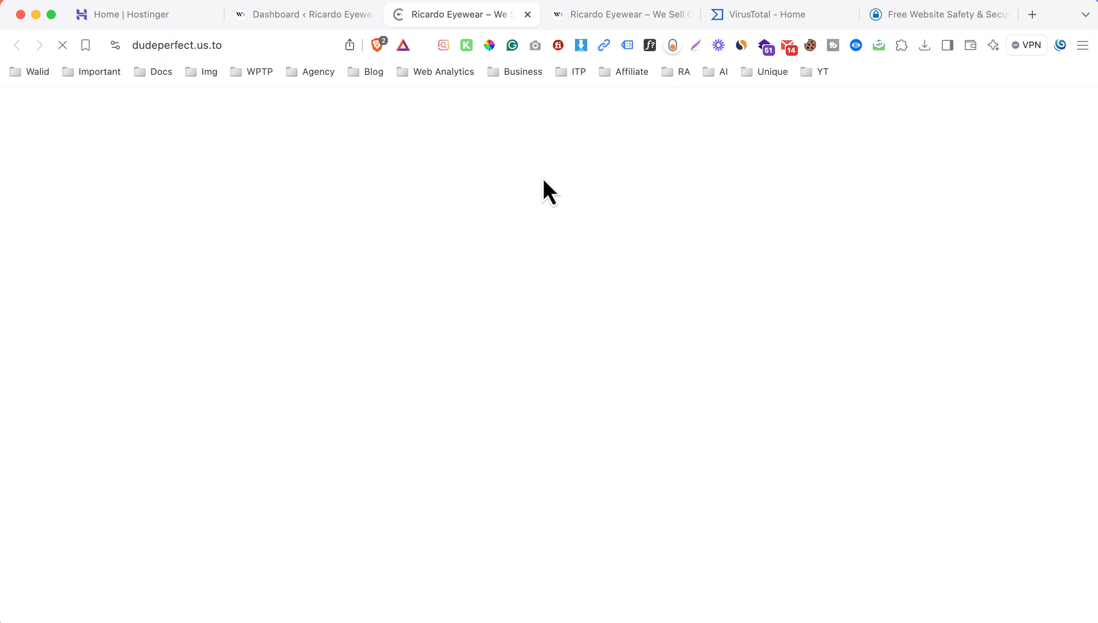
{"action": "scroll", "coordinate": [479, 305], "scroll_direction": "down", "scroll_amount": 8}
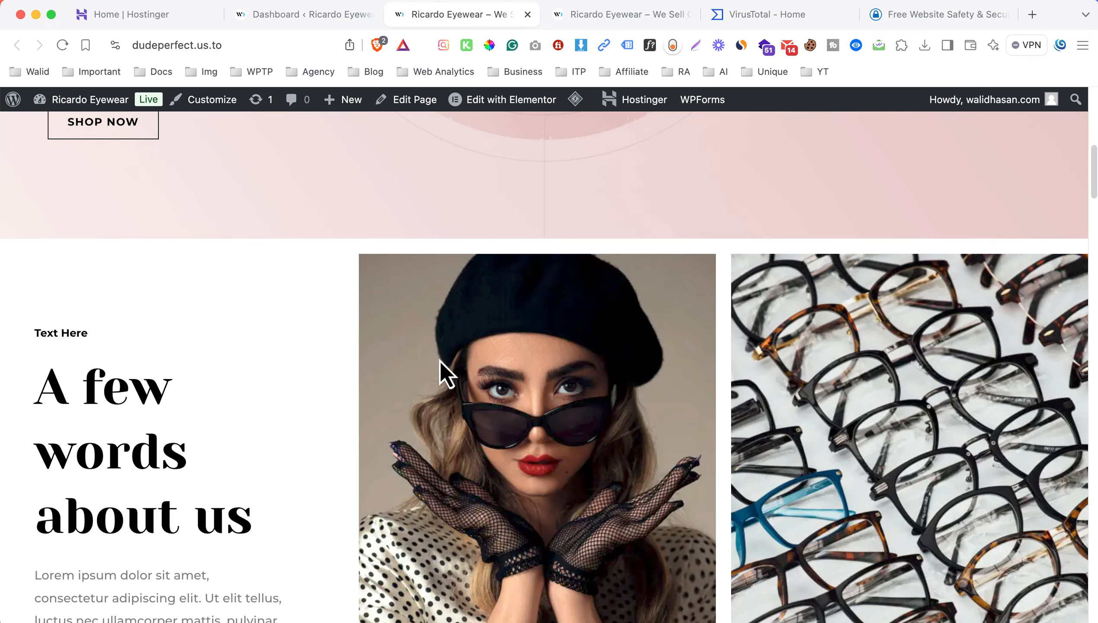
{"action": "scroll", "coordinate": [439, 359], "scroll_direction": "down", "scroll_amount": 15}
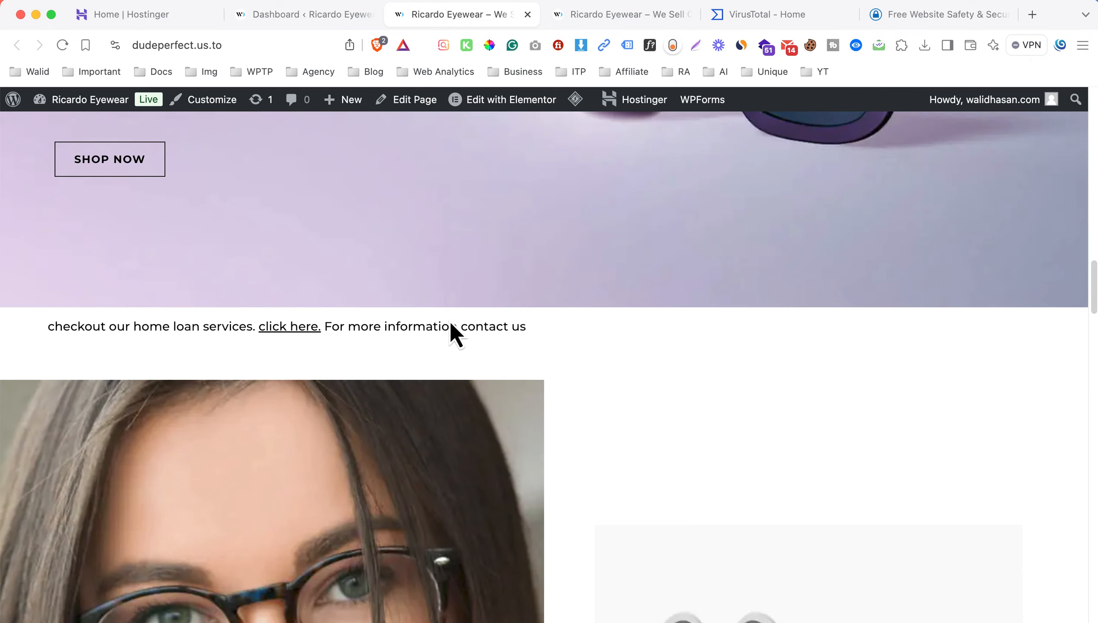
{"action": "scroll", "coordinate": [436, 296], "scroll_direction": "down", "scroll_amount": 5}
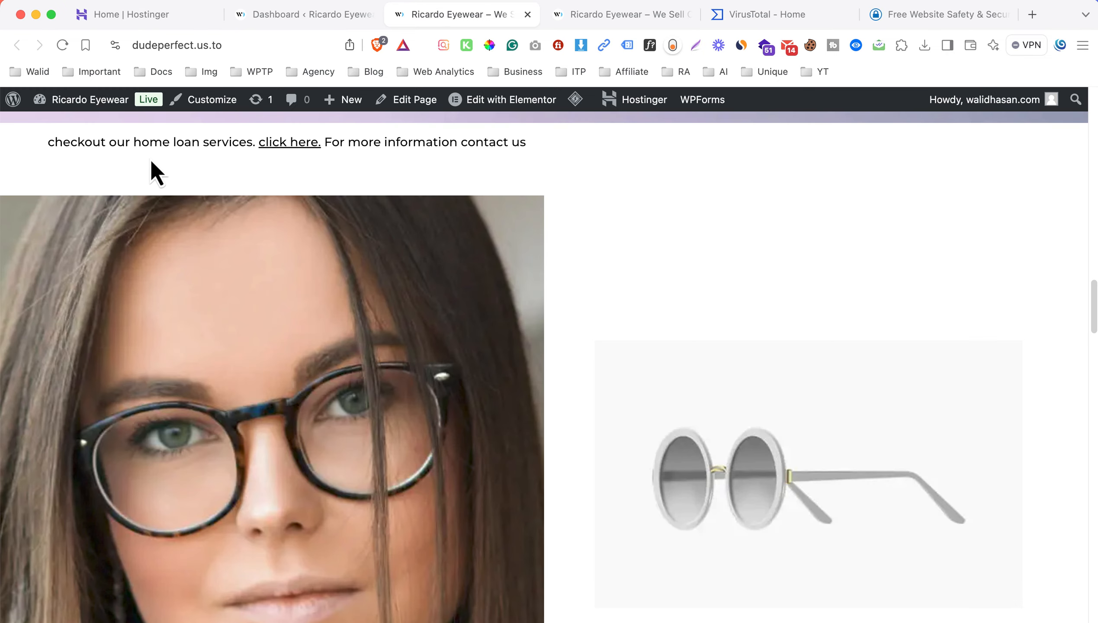
{"action": "left_click", "coordinate": [501, 100], "text": "super"}
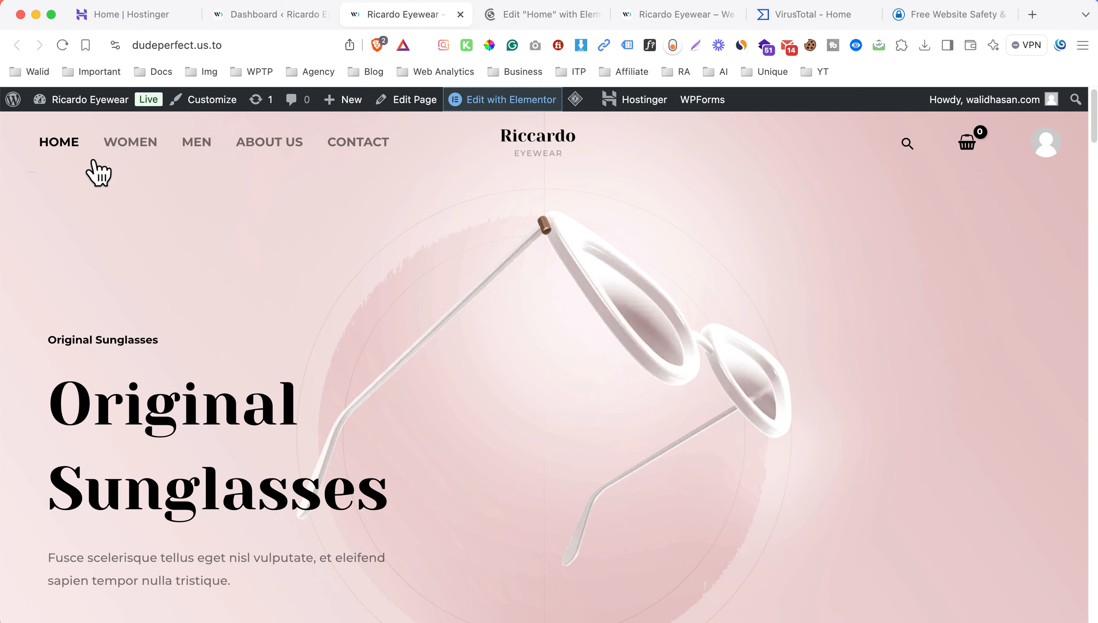
Check the Women and Men category pages for injected spam text.
{"action": "left_click", "coordinate": [136, 165]}
{"action": "scroll", "coordinate": [474, 289], "scroll_direction": "down", "scroll_amount": 15}
{"action": "scroll", "coordinate": [336, 218], "scroll_direction": "up", "scroll_amount": 15}
{"action": "left_click", "coordinate": [207, 149]}
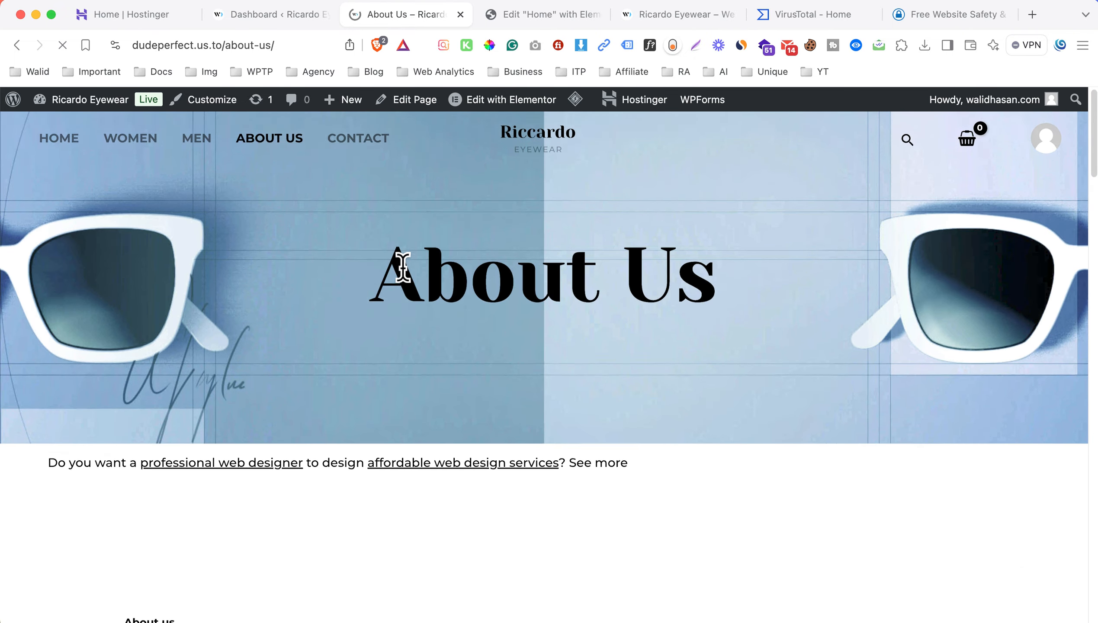
Inspect the web designer spam line below the About Us banner and open that page in Elementor.
{"action": "scroll", "coordinate": [517, 321], "scroll_direction": "down", "scroll_amount": 2}
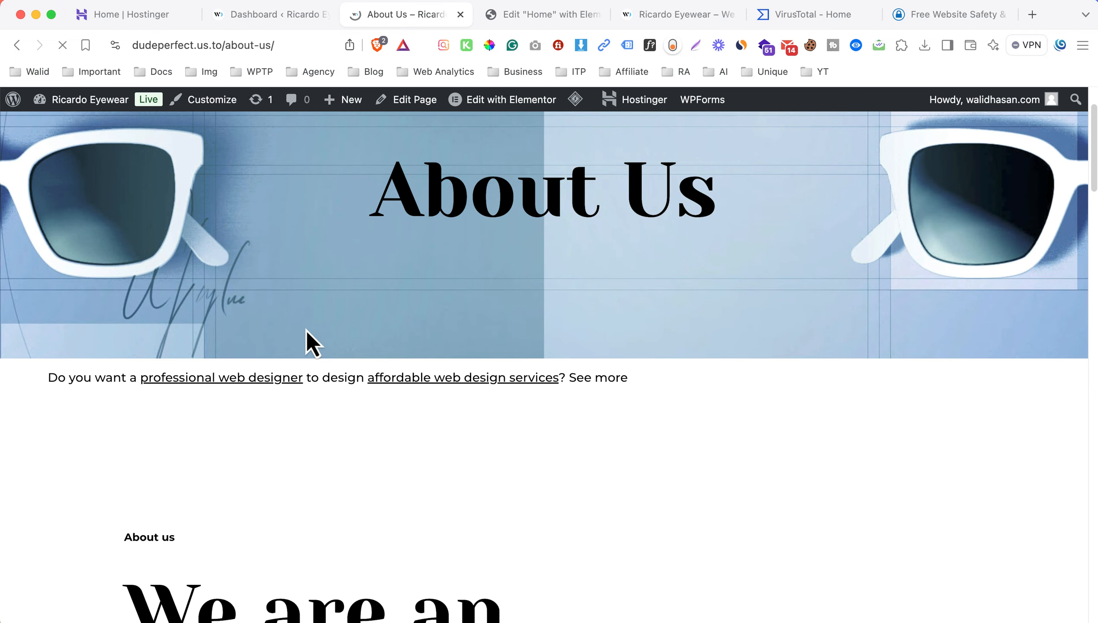
{"action": "left_click_drag", "start_coordinate": [16, 381], "coordinate": [646, 374]}
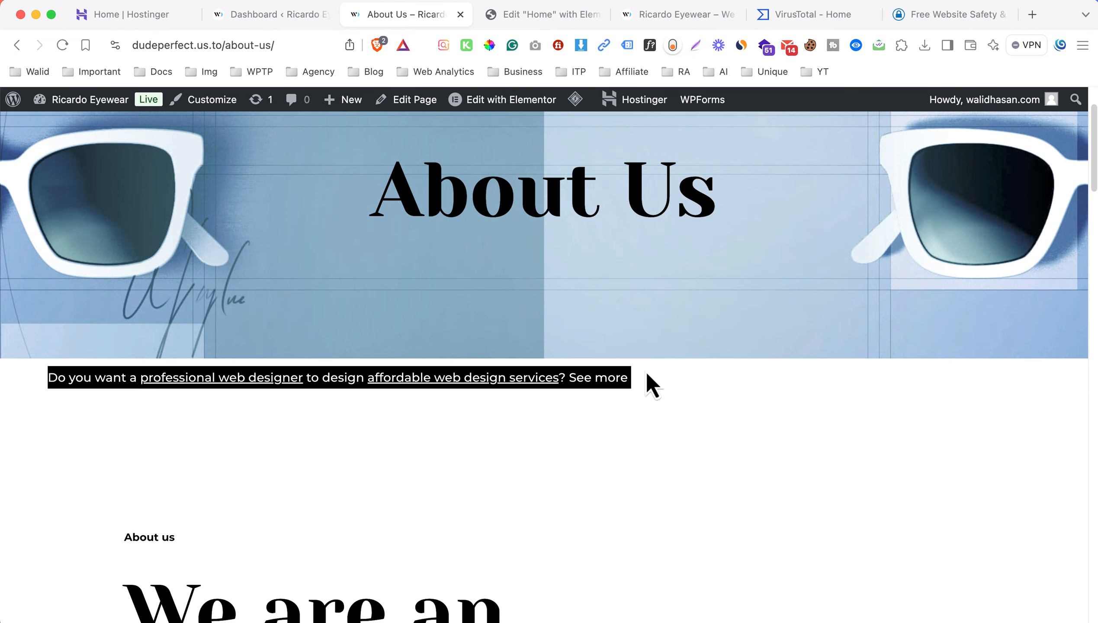
{"action": "left_click", "coordinate": [673, 370]}
{"action": "left_click", "coordinate": [514, 109], "text": "super"}
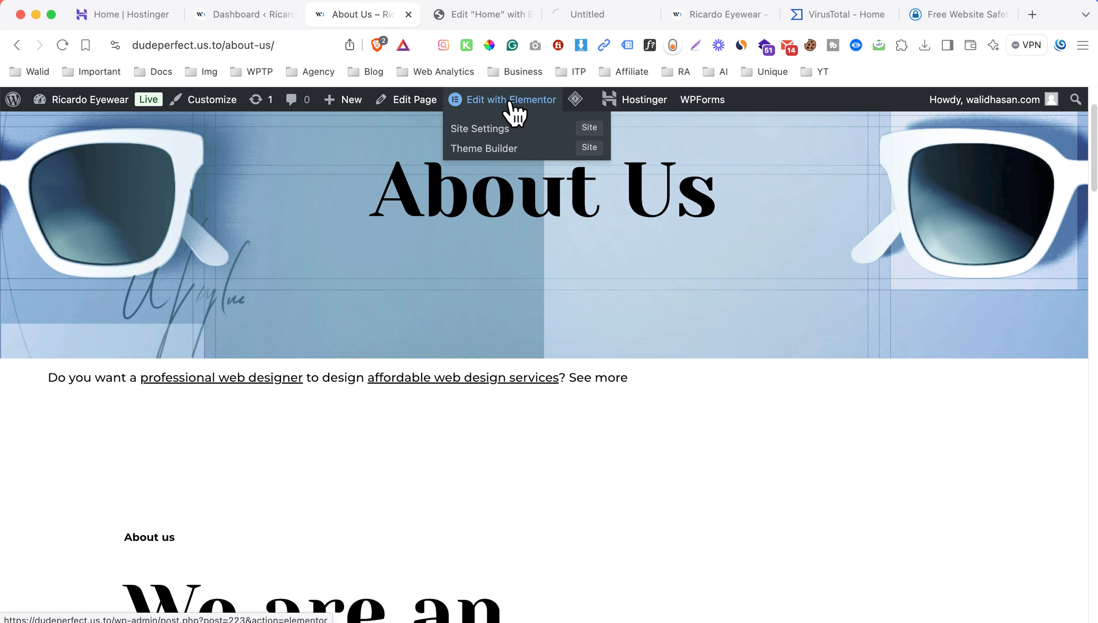
Delete the containers holding the home loan and web designer spam lines from the Home page, and publish it.
{"action": "left_click", "coordinate": [483, 11]}
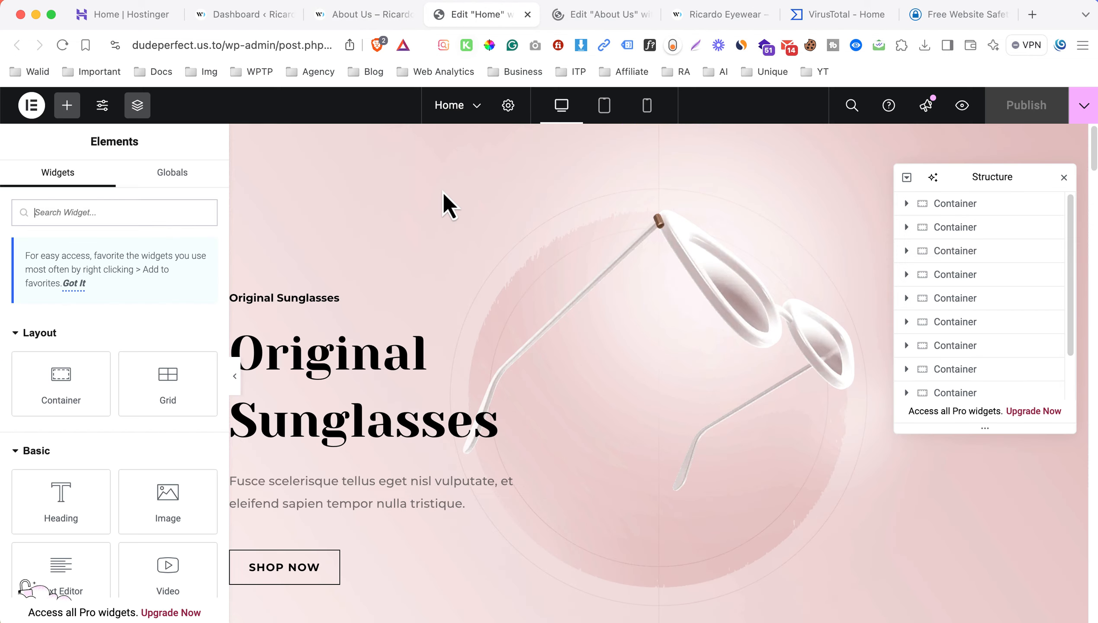
{"action": "scroll", "coordinate": [478, 291], "scroll_direction": "down", "scroll_amount": 15}
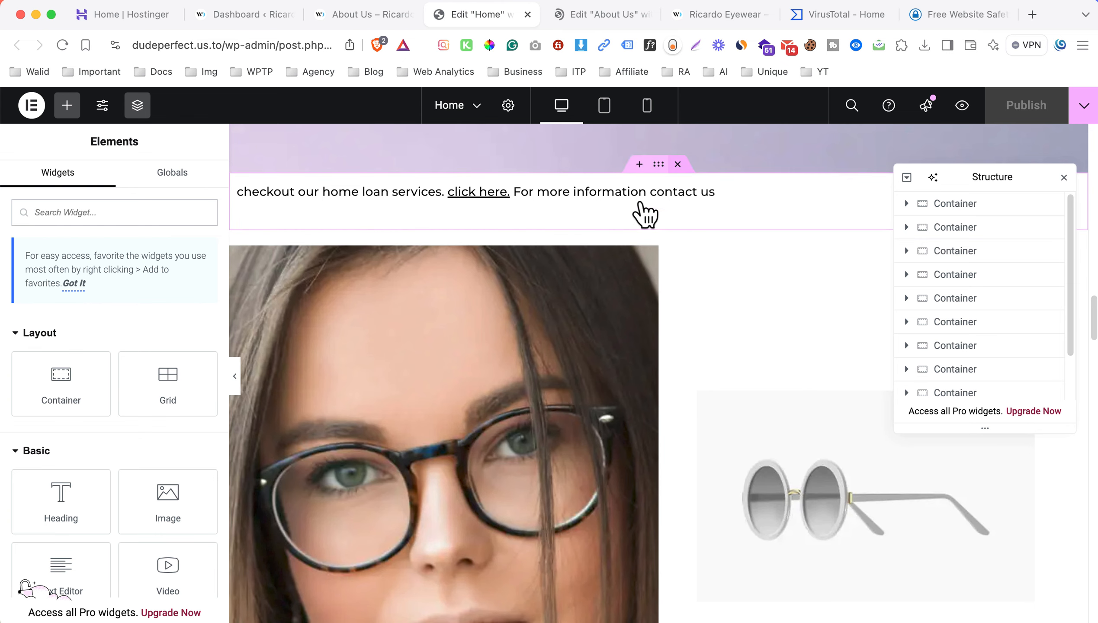
{"action": "scroll", "coordinate": [560, 301], "scroll_direction": "down", "scroll_amount": 10}
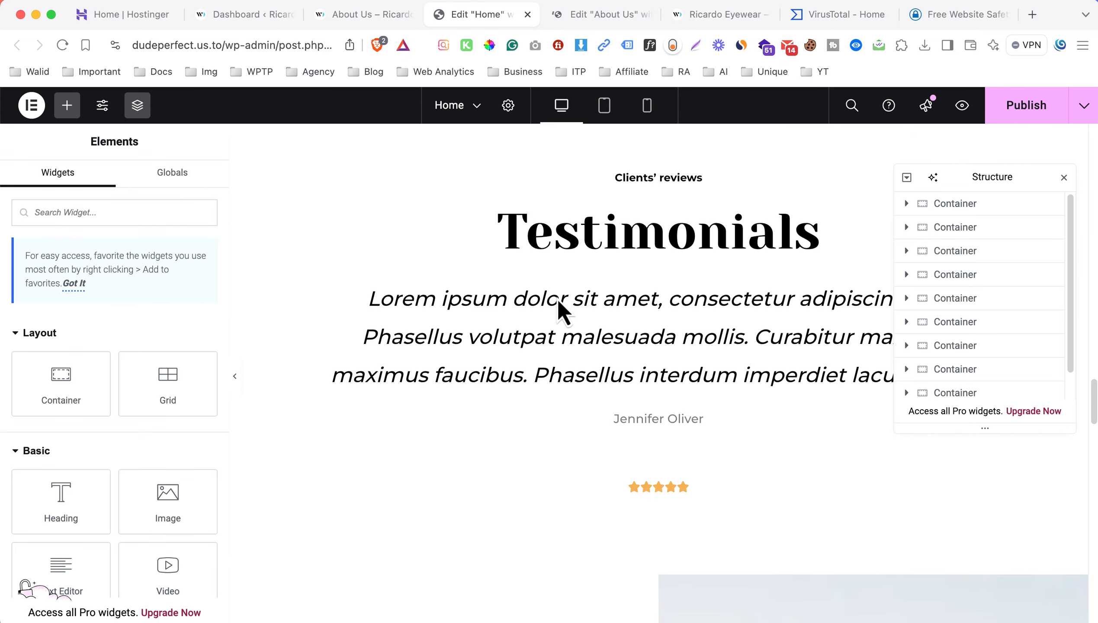
{"action": "scroll", "coordinate": [557, 298], "scroll_direction": "down", "scroll_amount": 10}
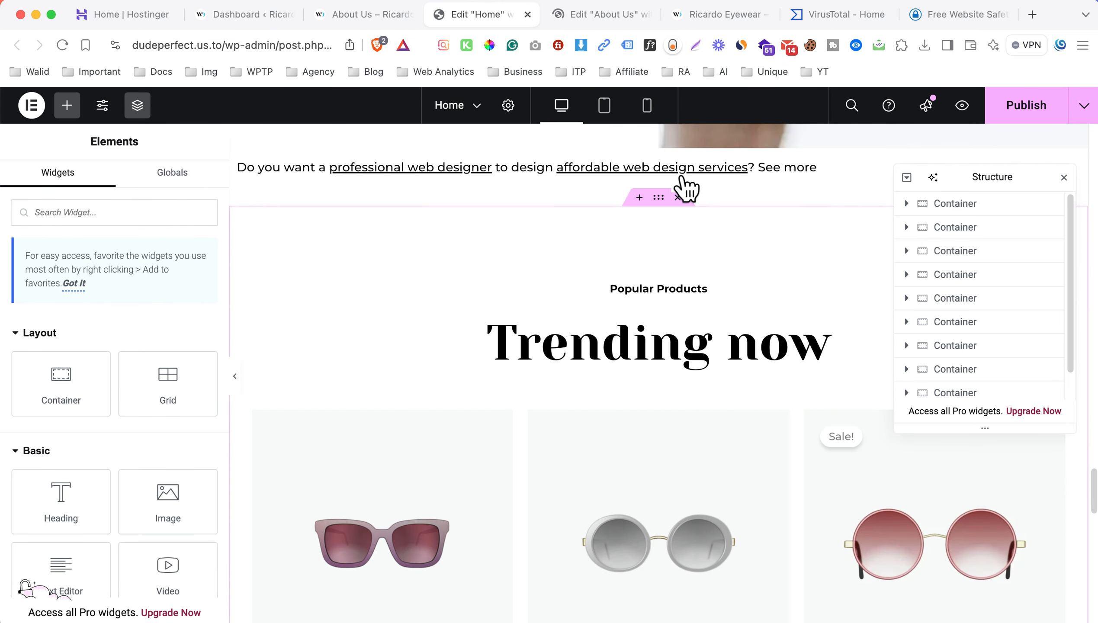
{"action": "scroll", "coordinate": [453, 303], "scroll_direction": "up", "scroll_amount": 5}
{"action": "scroll", "coordinate": [529, 291], "scroll_direction": "down", "scroll_amount": 2}
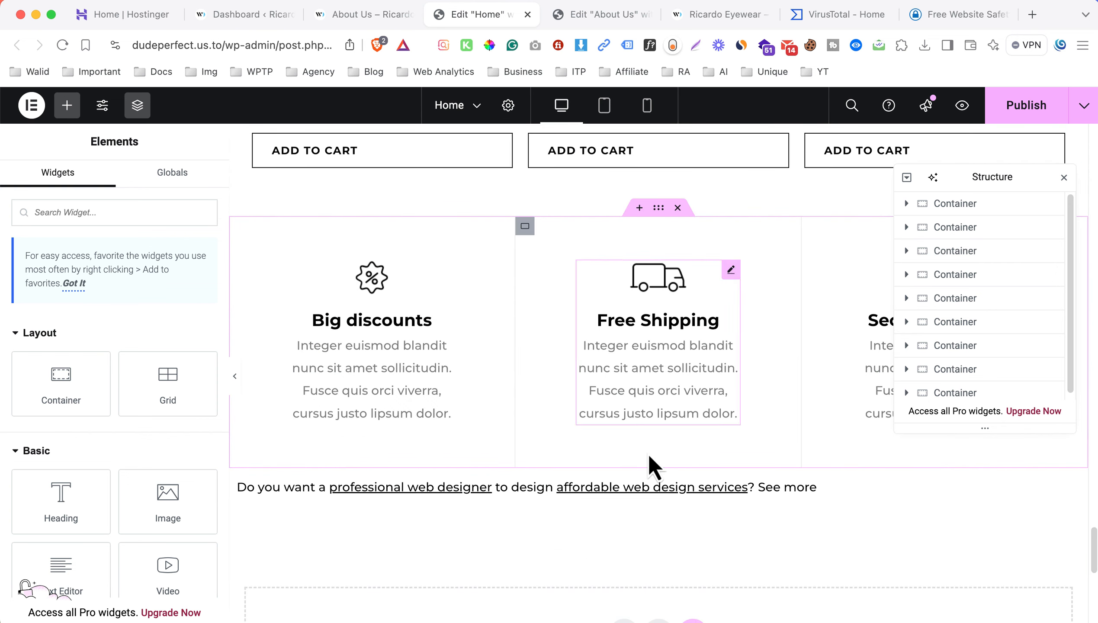
{"action": "left_click", "coordinate": [692, 462]}
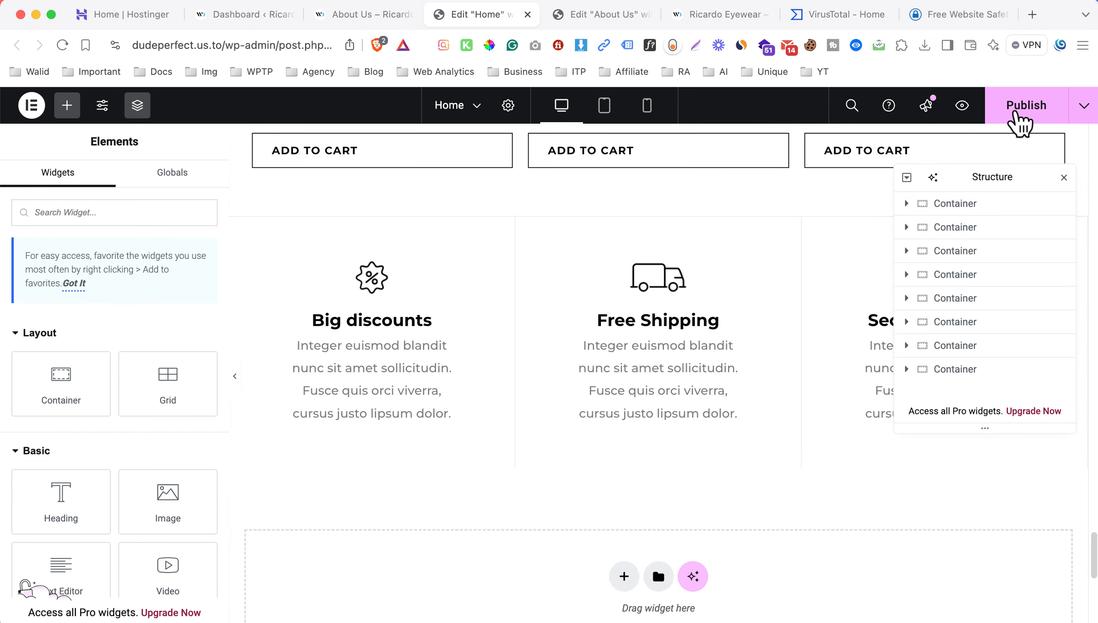
{"action": "left_click", "coordinate": [1019, 123]}
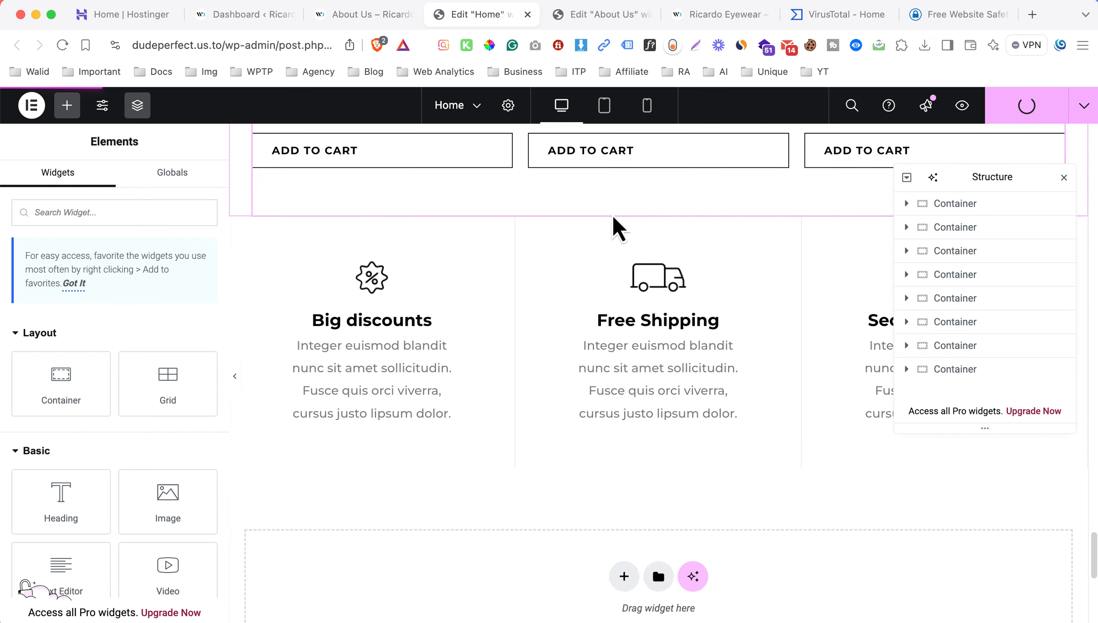
{"action": "scroll", "coordinate": [497, 343], "scroll_direction": "up", "scroll_amount": 10}
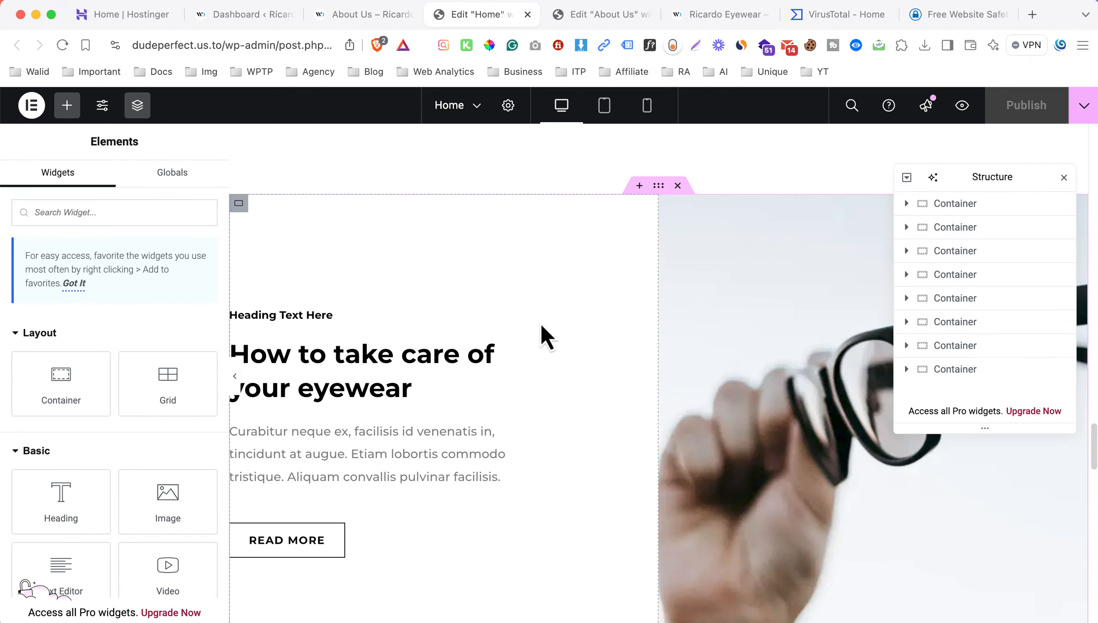
{"action": "scroll", "coordinate": [530, 320], "scroll_direction": "up", "scroll_amount": 15}
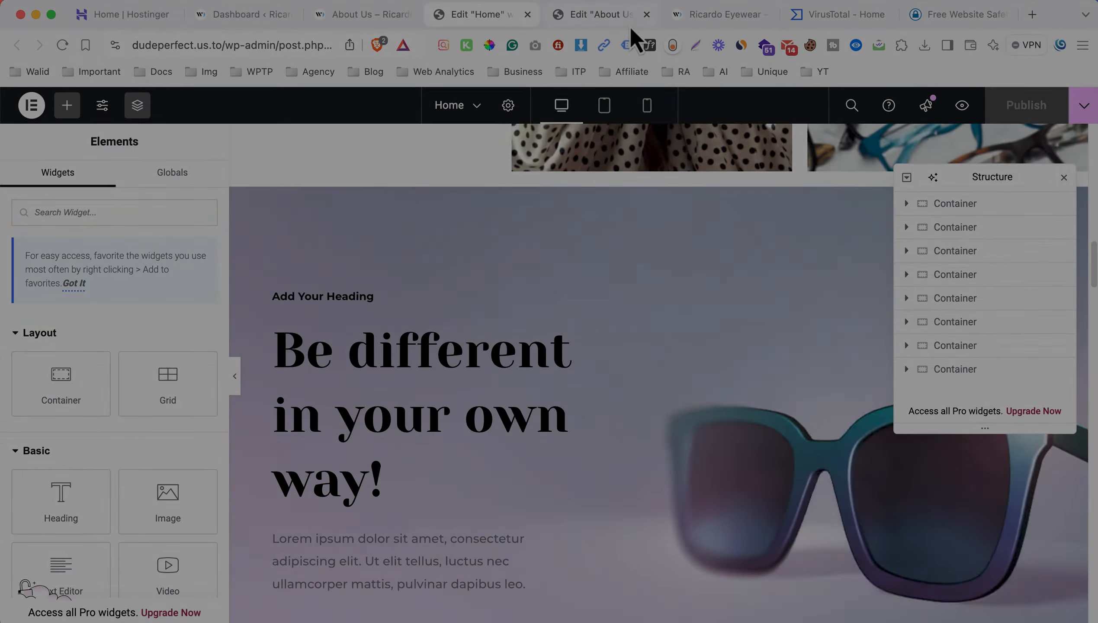
Delete the container with the web designer spam line from the About Us page and publish the page.
{"action": "left_click", "coordinate": [628, 25]}
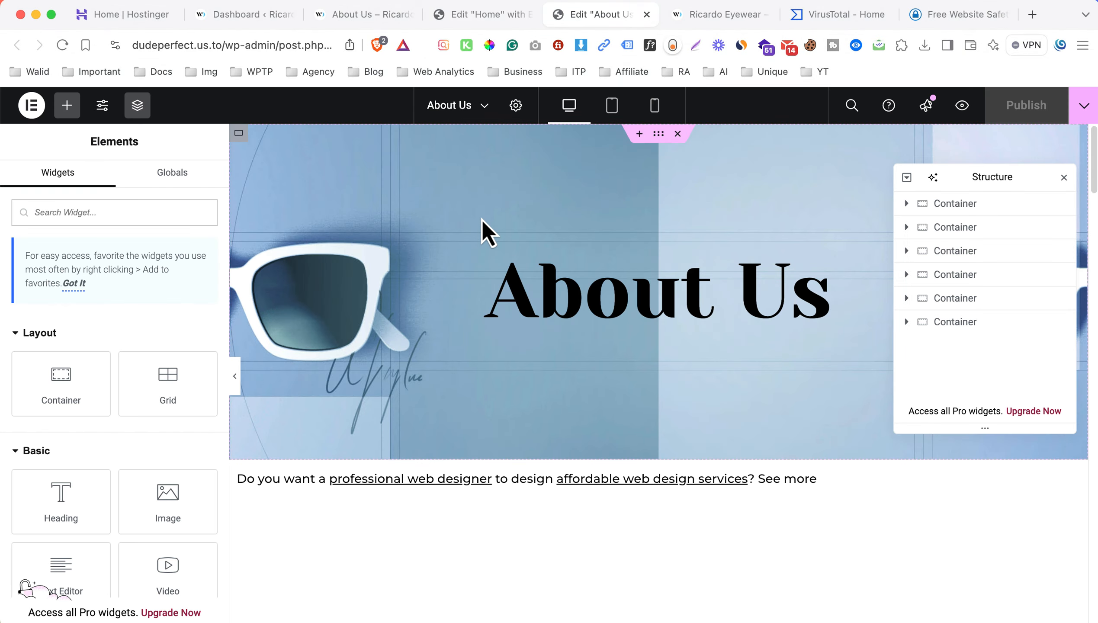
{"action": "scroll", "coordinate": [666, 300], "scroll_direction": "down", "scroll_amount": 1}
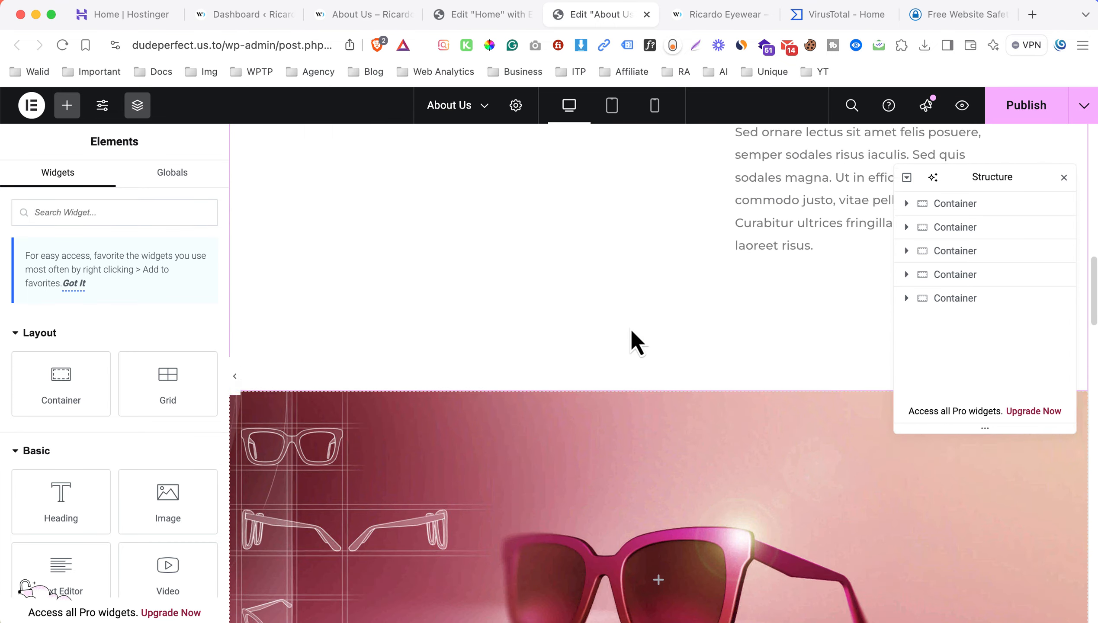
{"action": "scroll", "coordinate": [631, 329], "scroll_direction": "down", "scroll_amount": 15}
{"action": "scroll", "coordinate": [631, 328], "scroll_direction": "up", "scroll_amount": 15}
Check the live home page and About Us page for leftover spam text.
{"action": "left_click", "coordinate": [374, 15]}
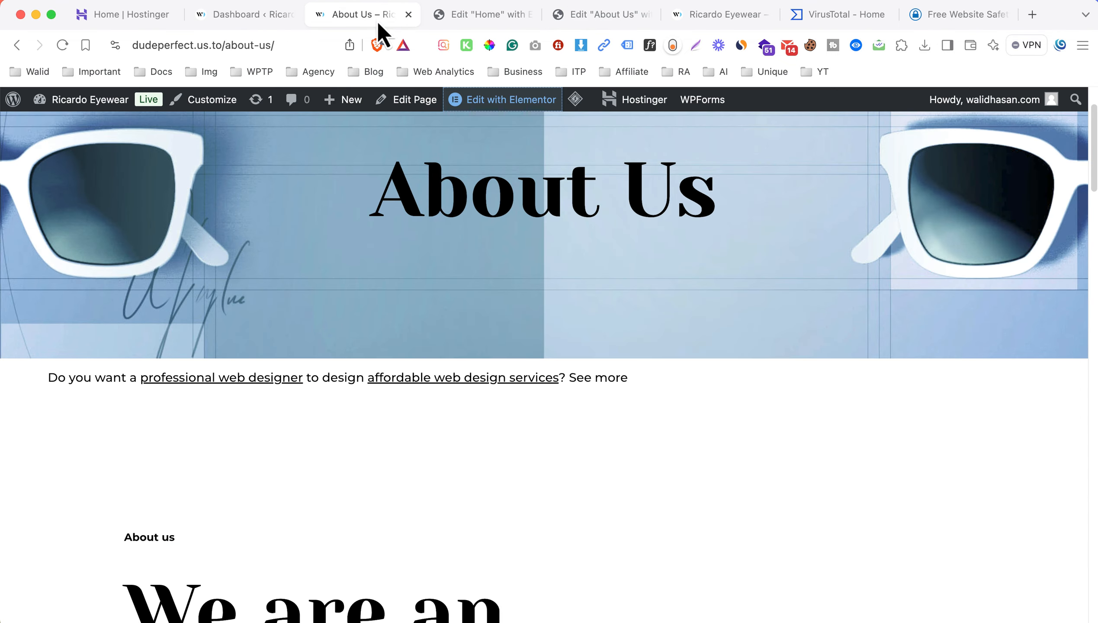
{"action": "left_click", "coordinate": [544, 140]}
{"action": "scroll", "coordinate": [398, 305], "scroll_direction": "down", "scroll_amount": 10}
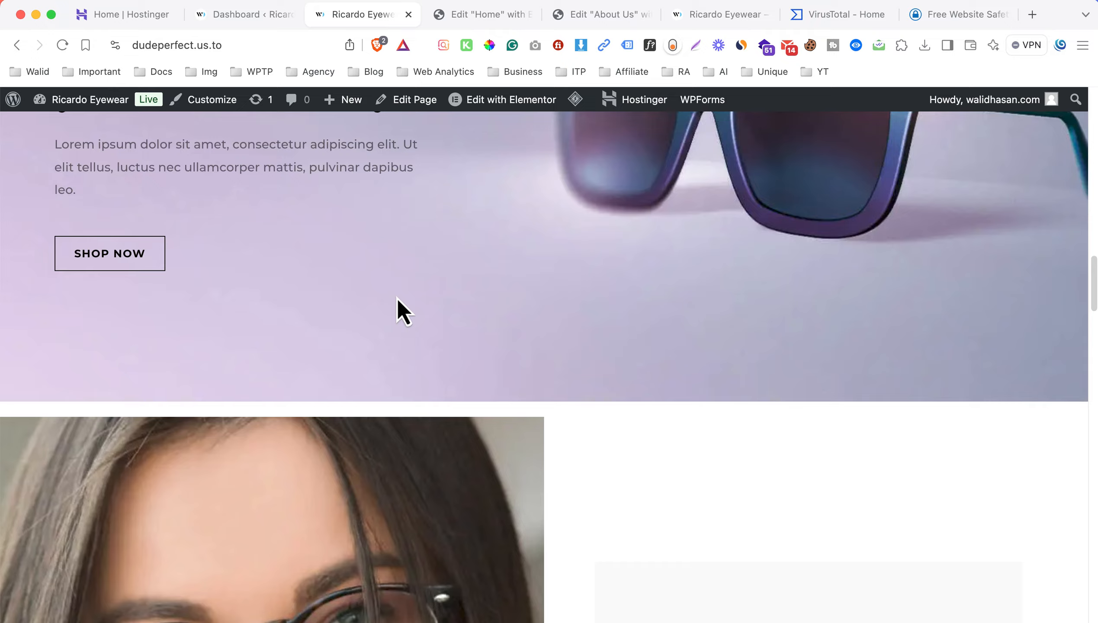
{"action": "scroll", "coordinate": [396, 297], "scroll_direction": "down", "scroll_amount": 10}
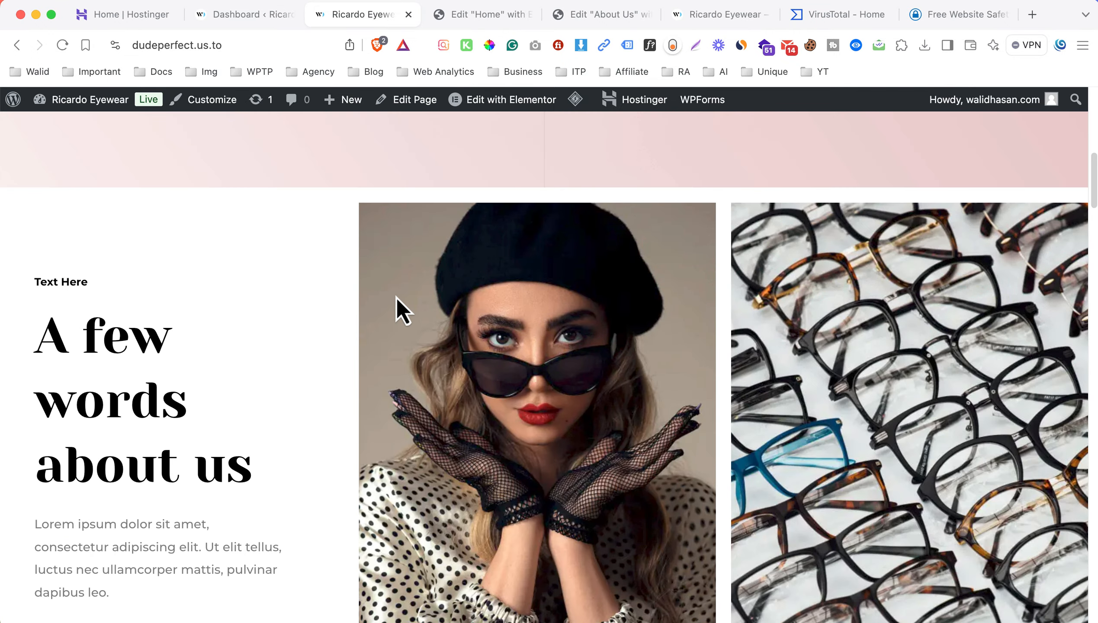
{"action": "scroll", "coordinate": [396, 297], "scroll_direction": "down", "scroll_amount": 10}
{"action": "scroll", "coordinate": [468, 301], "scroll_direction": "down", "scroll_amount": 15}
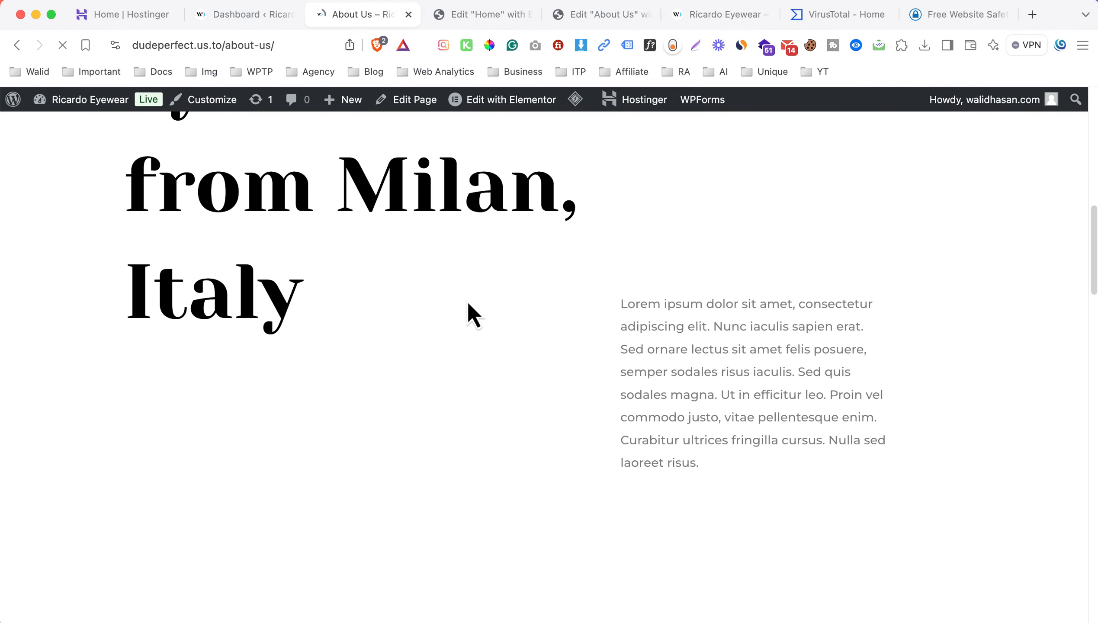
{"action": "scroll", "coordinate": [468, 301], "scroll_direction": "up", "scroll_amount": 15}
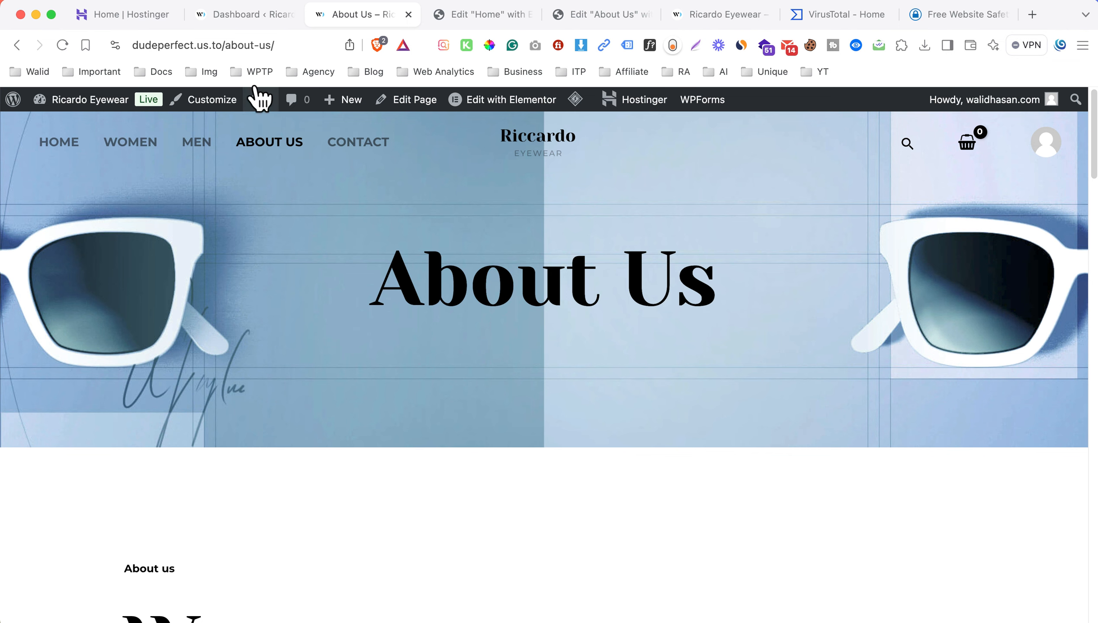
Search the WordPress plugin directory for "sucuri" and install and activate the Sucuri Security plugin.
{"action": "left_click", "coordinate": [242, 14]}
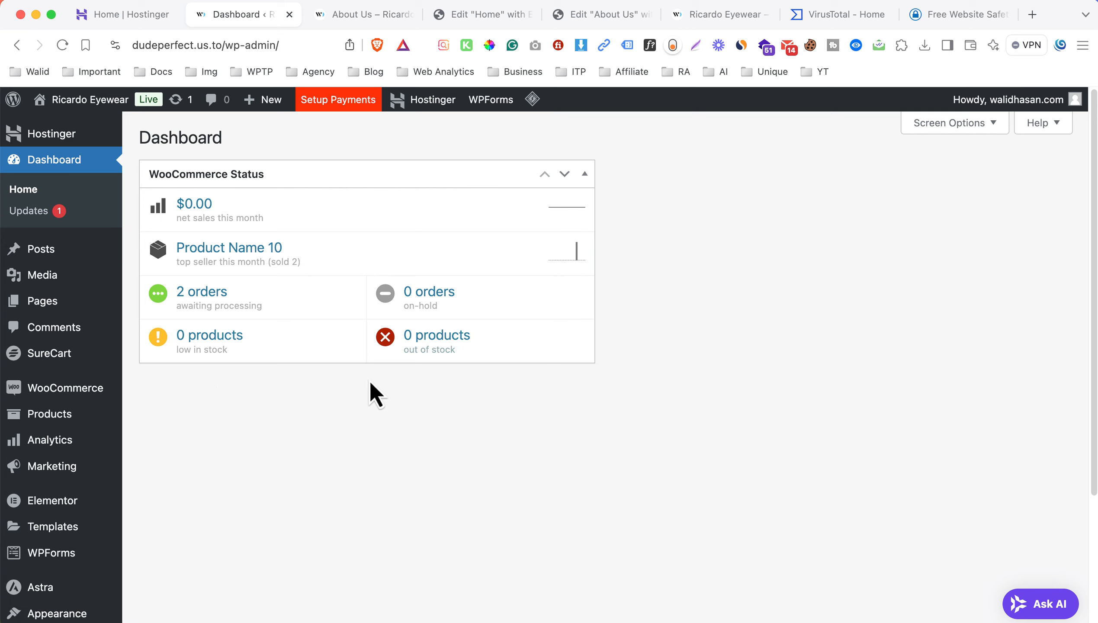
{"action": "scroll", "coordinate": [261, 436], "scroll_direction": "down", "scroll_amount": 4}
{"action": "mouse_move", "coordinate": [139, 502]}
{"action": "left_click", "coordinate": [205, 519]}
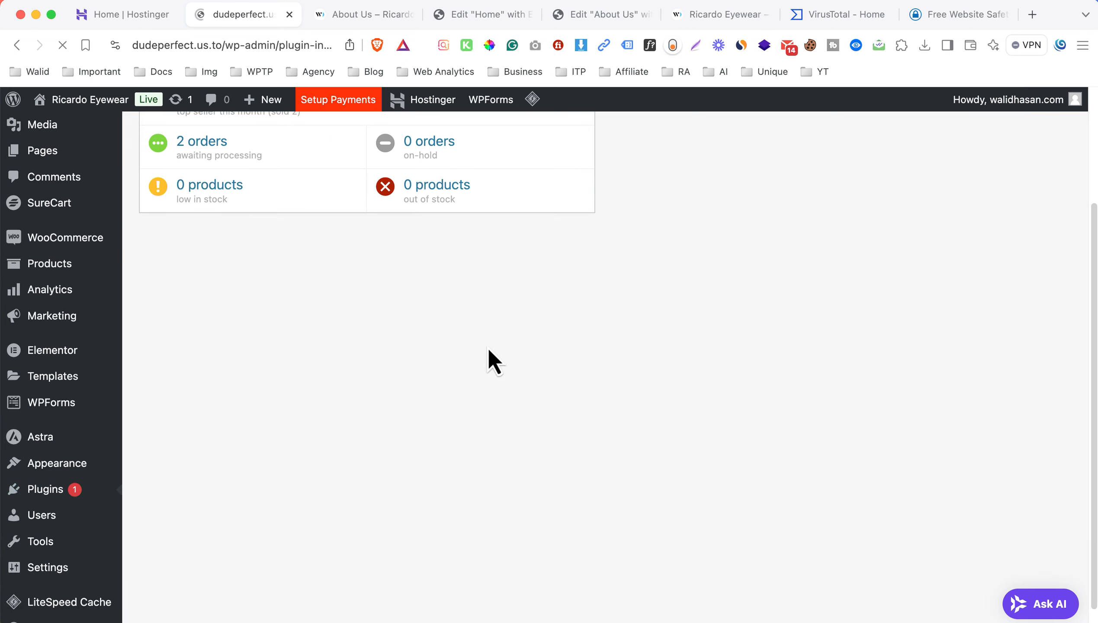
{"action": "left_click", "coordinate": [796, 182]}
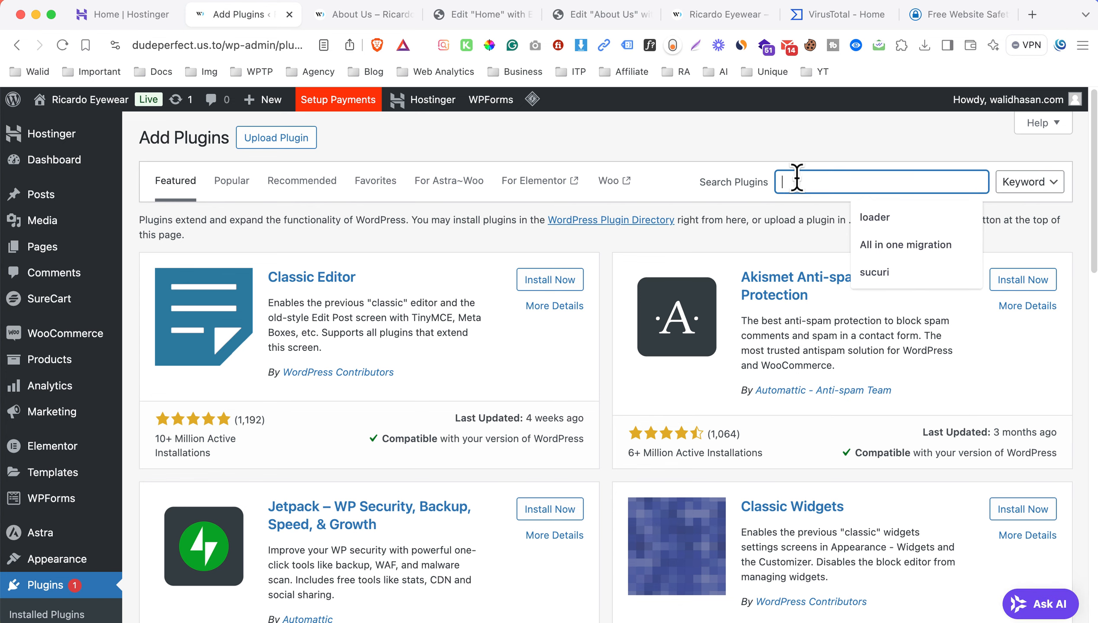
{"action": "type", "text": "sucuri"}
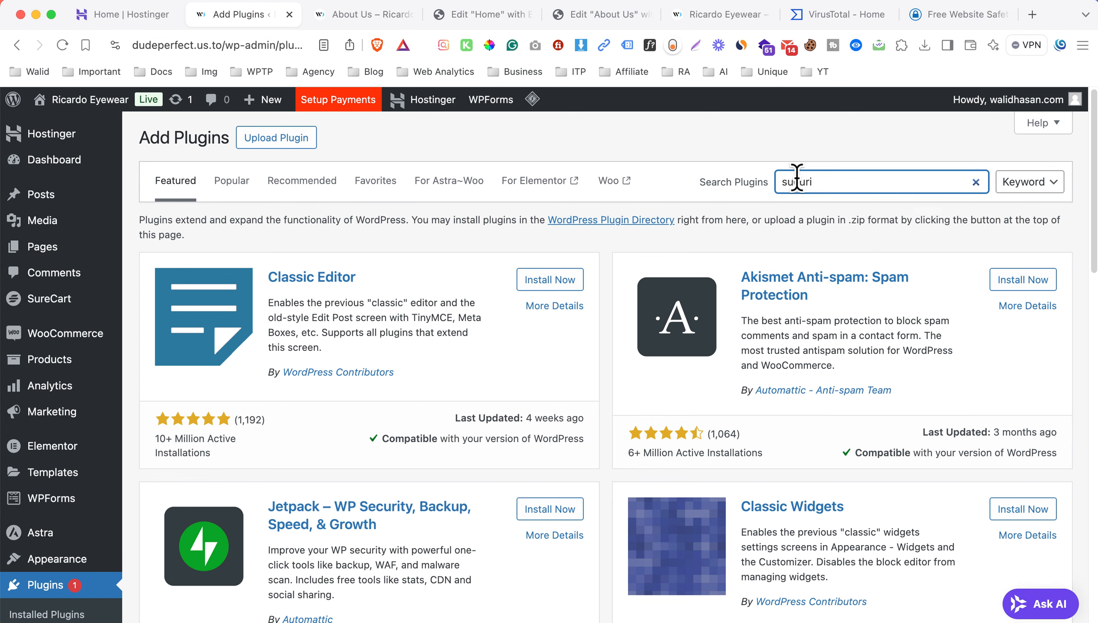
{"action": "key", "text": "Return"}
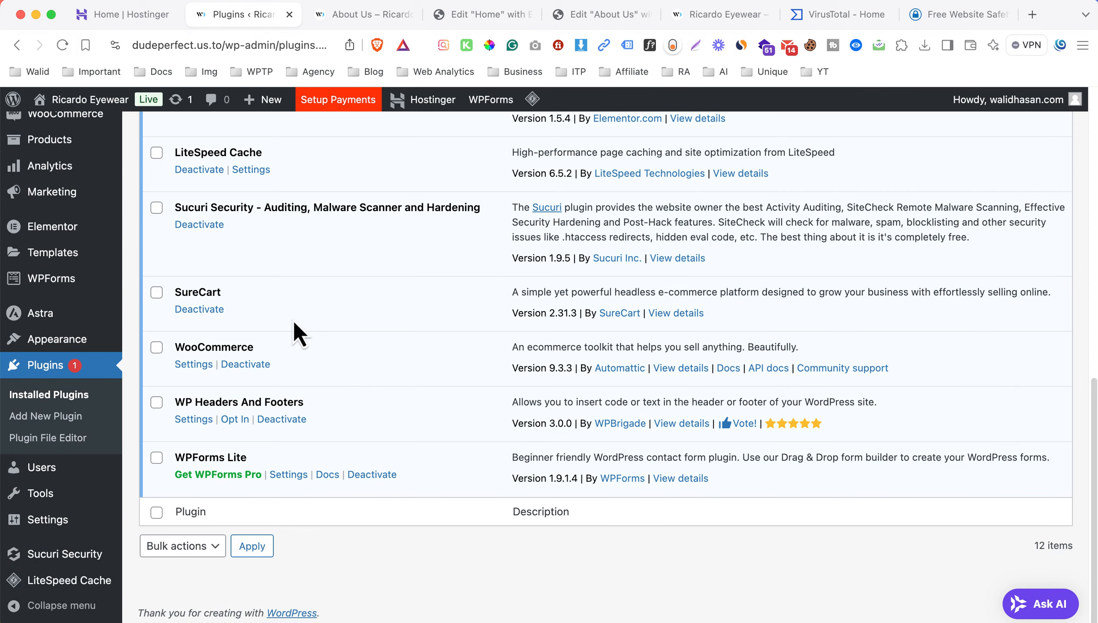
Open the Sucuri Security dashboard and review the WordPress Integrity results and the flagged files.
{"action": "mouse_move", "coordinate": [86, 559]}
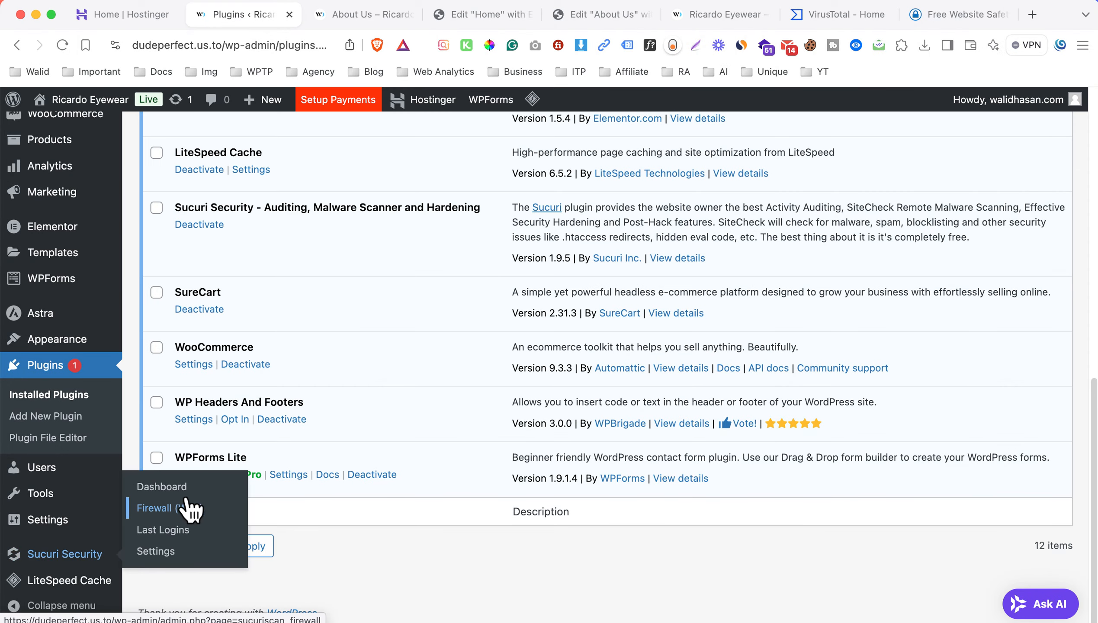
{"action": "left_click", "coordinate": [203, 488]}
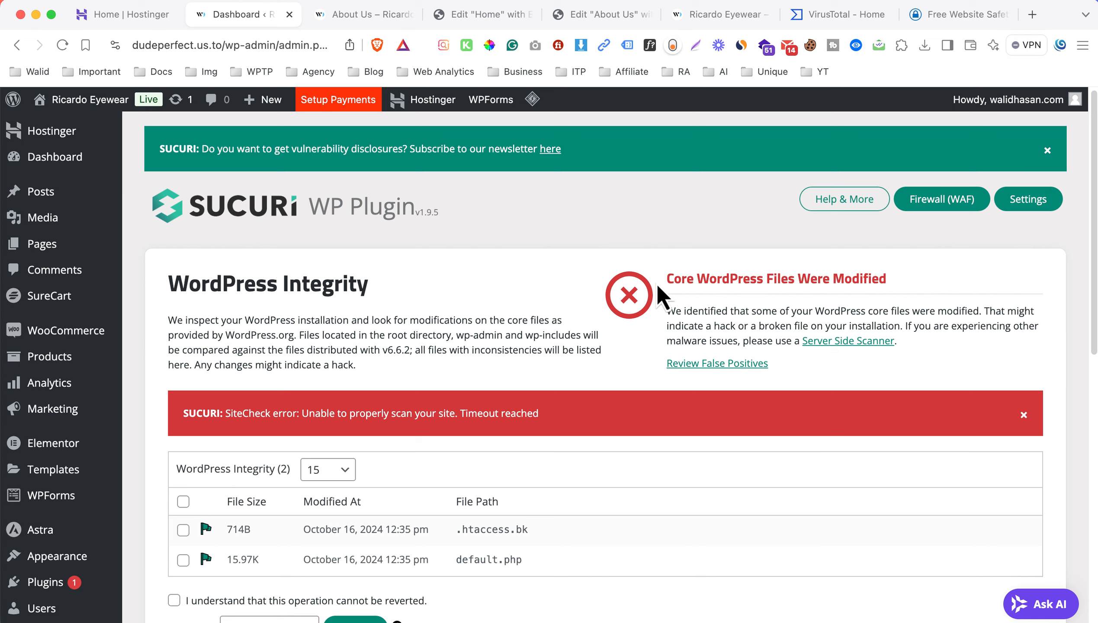
{"action": "left_click_drag", "start_coordinate": [667, 277], "coordinate": [914, 292]}
{"action": "left_click", "coordinate": [915, 293]}
{"action": "scroll", "coordinate": [632, 314], "scroll_direction": "down", "scroll_amount": 4}
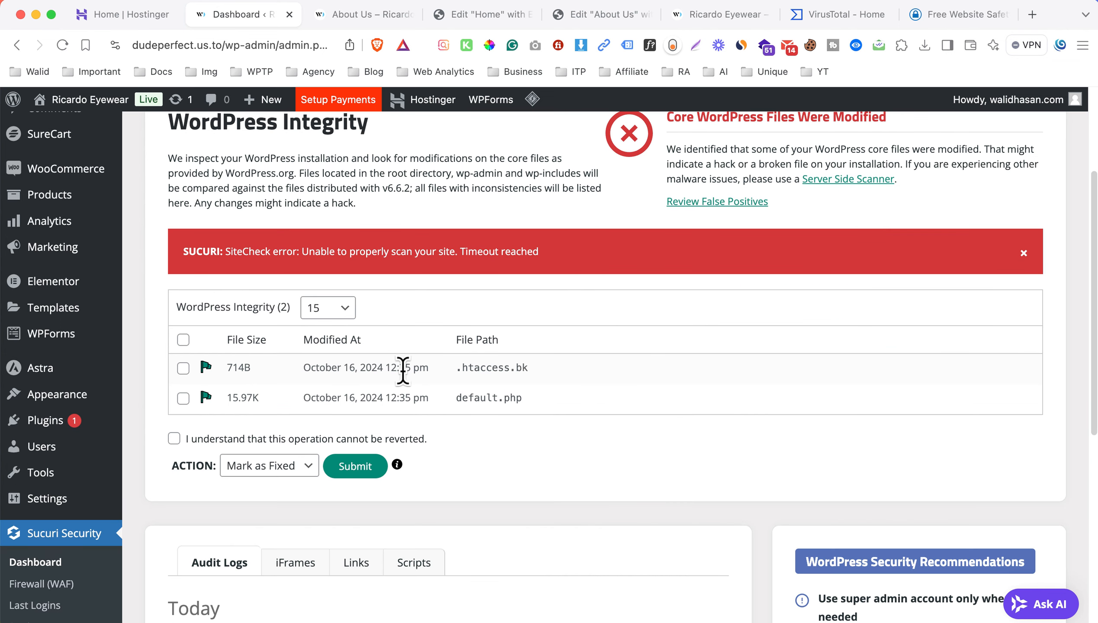
{"action": "scroll", "coordinate": [520, 364], "scroll_direction": "up", "scroll_amount": 1}
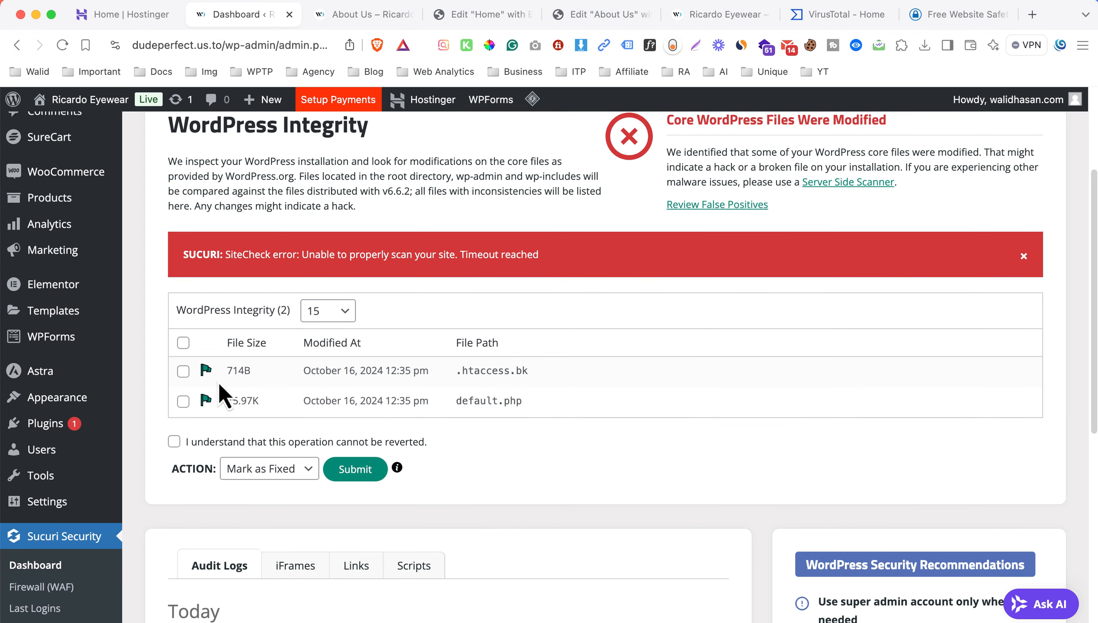
Delete the flagged files .htaccess.bk and default.php, acknowledging that the operation cannot be reverted, and check the core file integrity status.
{"action": "left_click", "coordinate": [284, 469]}
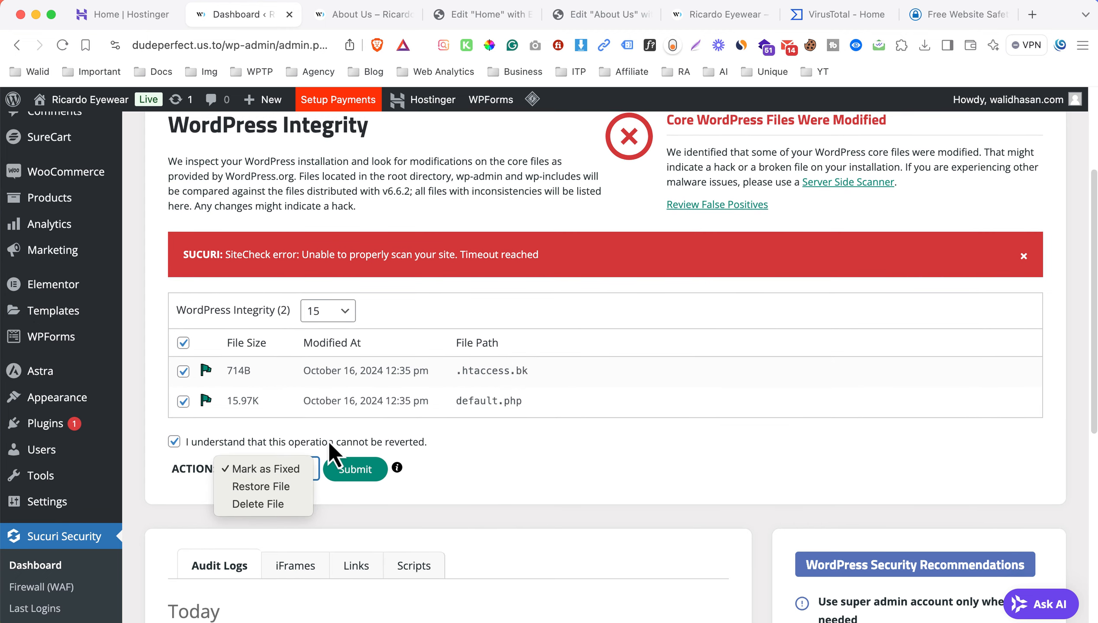
{"action": "left_click", "coordinate": [267, 502]}
{"action": "left_click", "coordinate": [362, 470]}
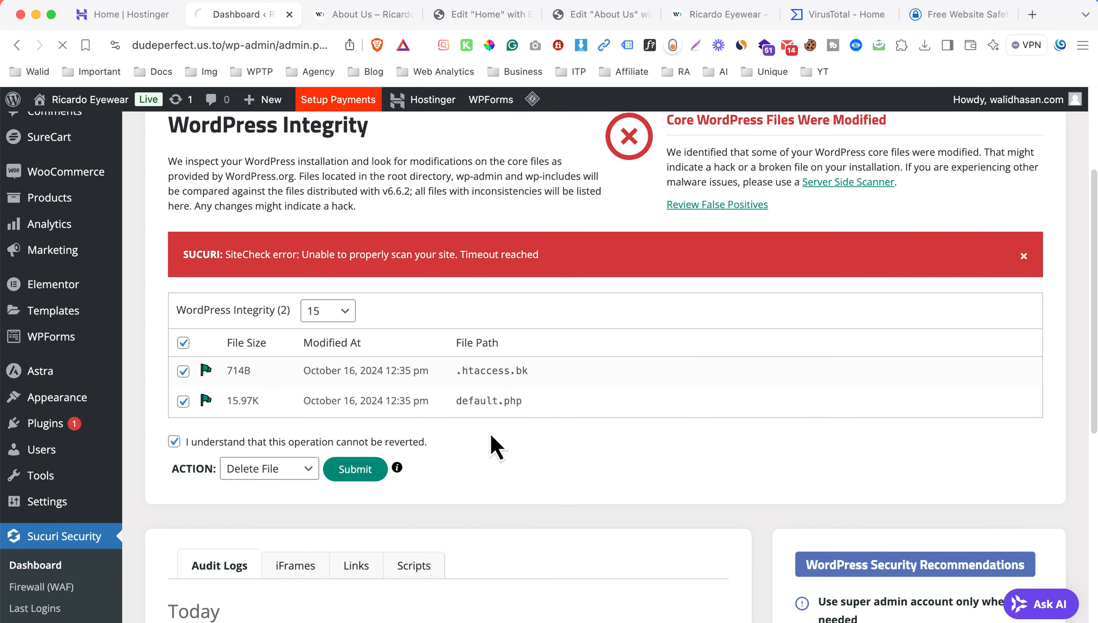
{"action": "scroll", "coordinate": [542, 350], "scroll_direction": "down", "scroll_amount": 1}
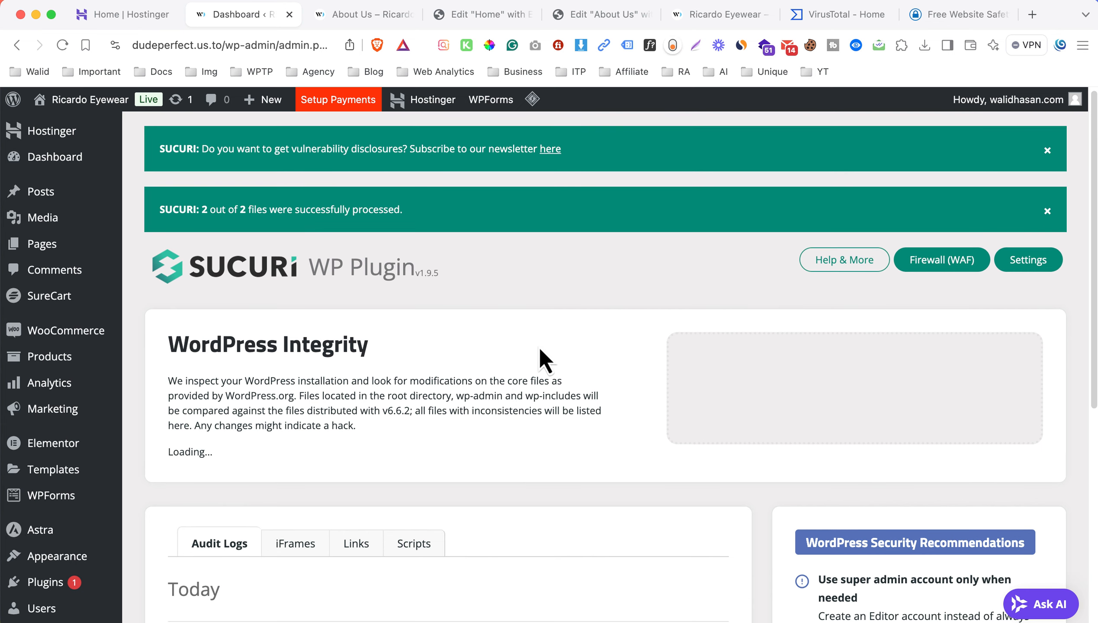
{"action": "scroll", "coordinate": [530, 349], "scroll_direction": "down", "scroll_amount": 5}
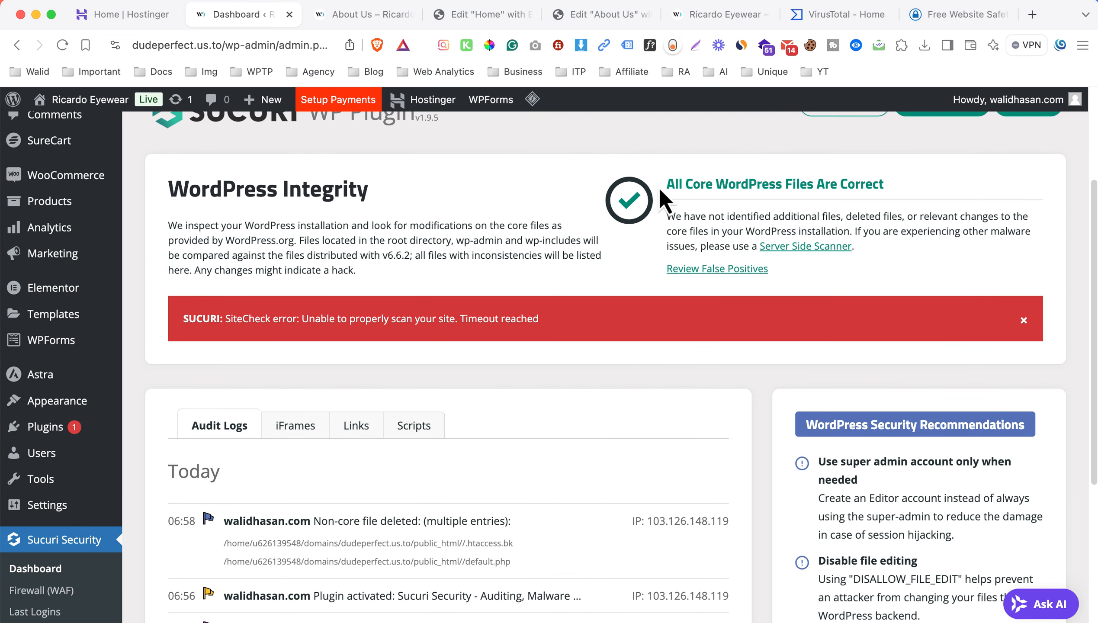
{"action": "left_click_drag", "start_coordinate": [659, 201], "coordinate": [862, 183]}
{"action": "left_click", "coordinate": [796, 177]}
{"action": "left_click", "coordinate": [824, 16]}
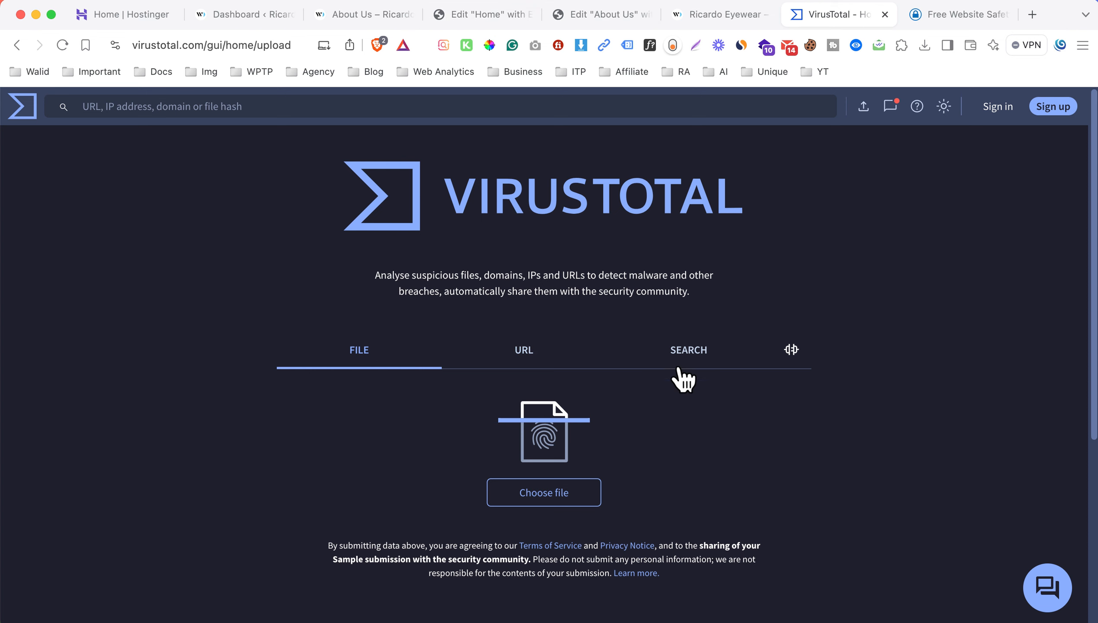
{"action": "left_click", "coordinate": [529, 357]}
{"action": "left_click", "coordinate": [449, 480]}
{"action": "type", "text": "https://dudeperfect.us.to/"}
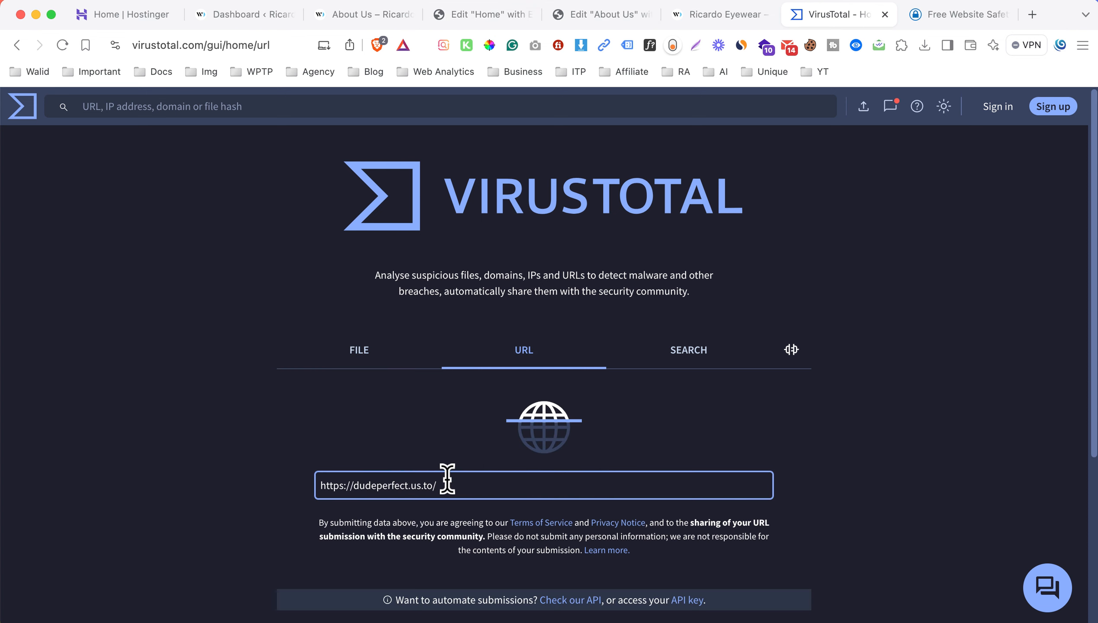
{"action": "key", "text": "Return"}
Review the SSLTrust malware database check and the VirusTotal vendor analysis to identify who flags the site.
{"action": "left_click", "coordinate": [918, 23]}
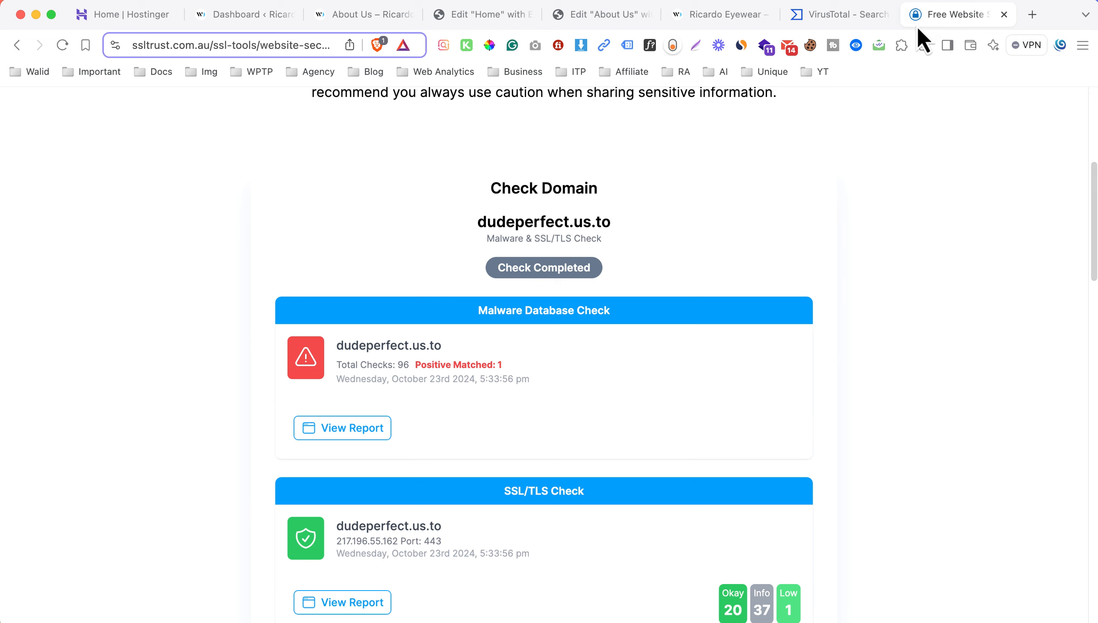
{"action": "left_click_drag", "start_coordinate": [502, 364], "coordinate": [416, 366]}
{"action": "left_click", "coordinate": [830, 14]}
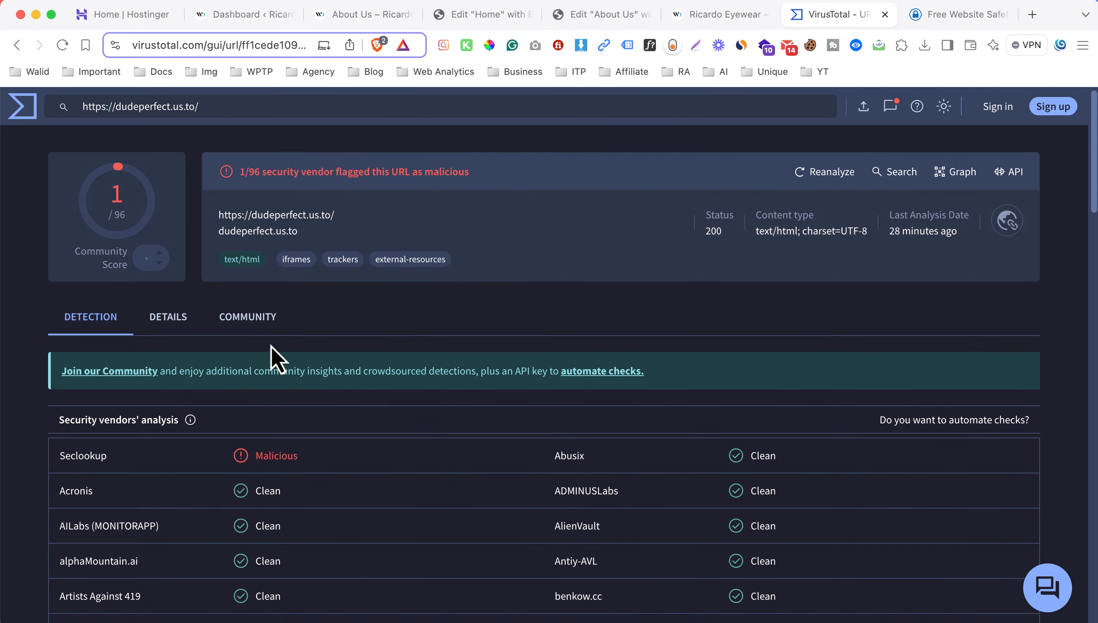
{"action": "scroll", "coordinate": [270, 347], "scroll_direction": "down", "scroll_amount": 2}
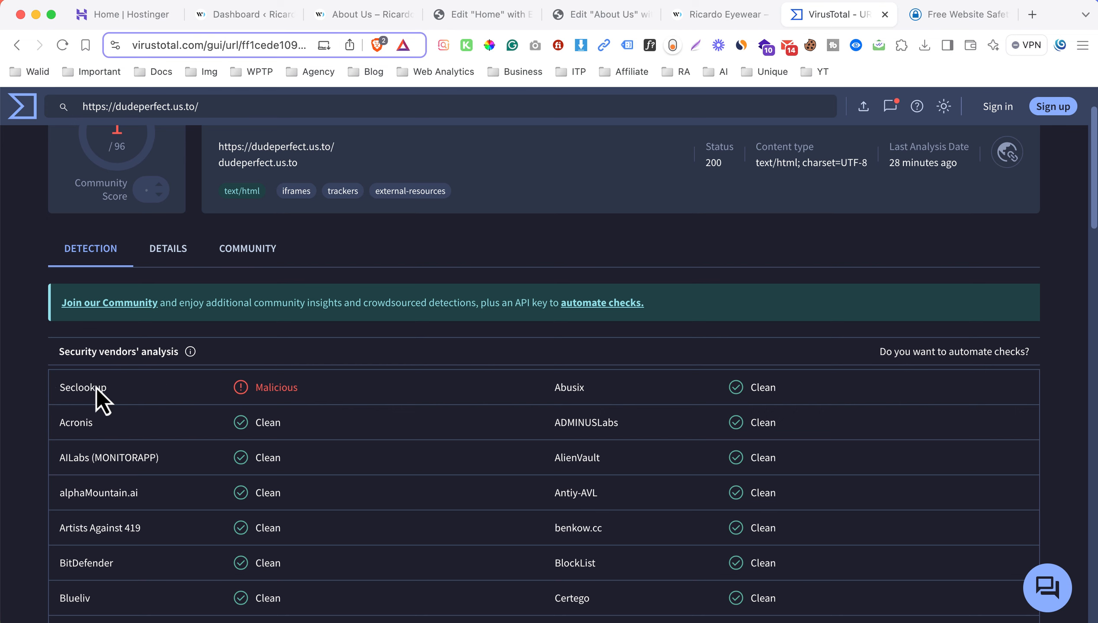
{"action": "left_click_drag", "start_coordinate": [97, 398], "coordinate": [637, 397]}
{"action": "scroll", "coordinate": [523, 305], "scroll_direction": "up", "scroll_amount": 3}
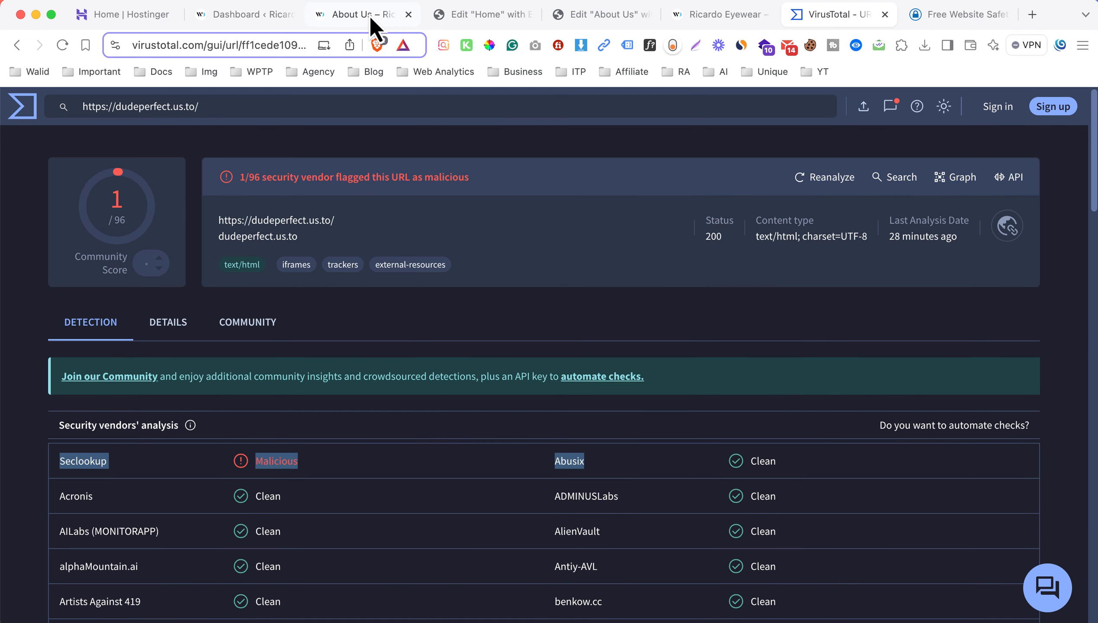
Return to the WordPress admin, install Wordfence by uploading wordfence-7.11.7-kbb267.zip, and activate it.
{"action": "left_click", "coordinate": [370, 15]}
{"action": "left_click", "coordinate": [269, 17]}
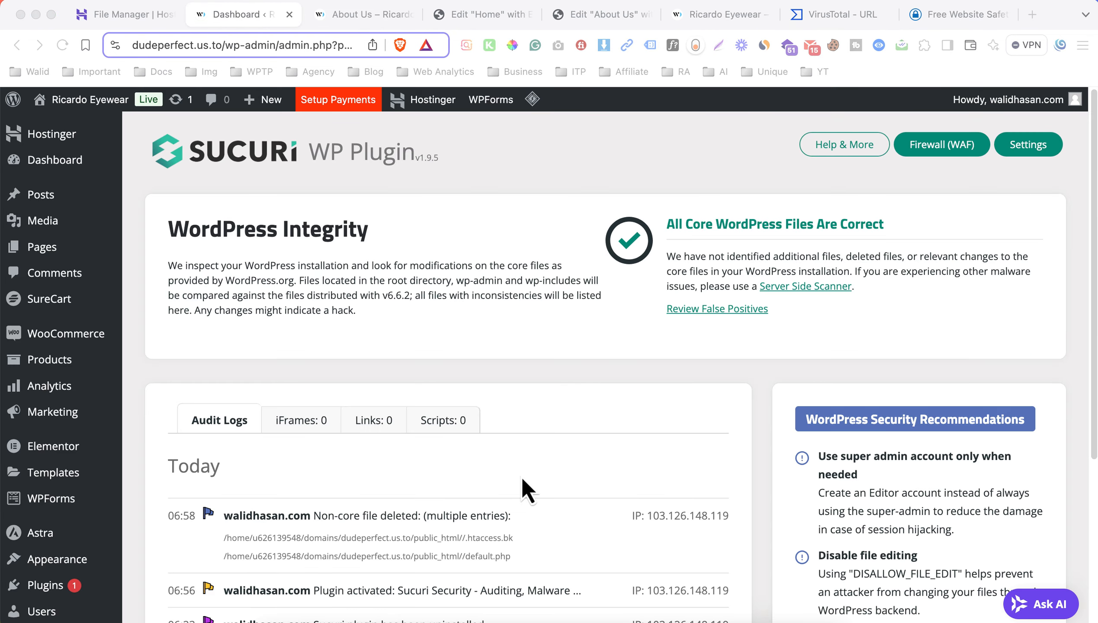
{"action": "scroll", "coordinate": [281, 383], "scroll_direction": "down", "scroll_amount": 5}
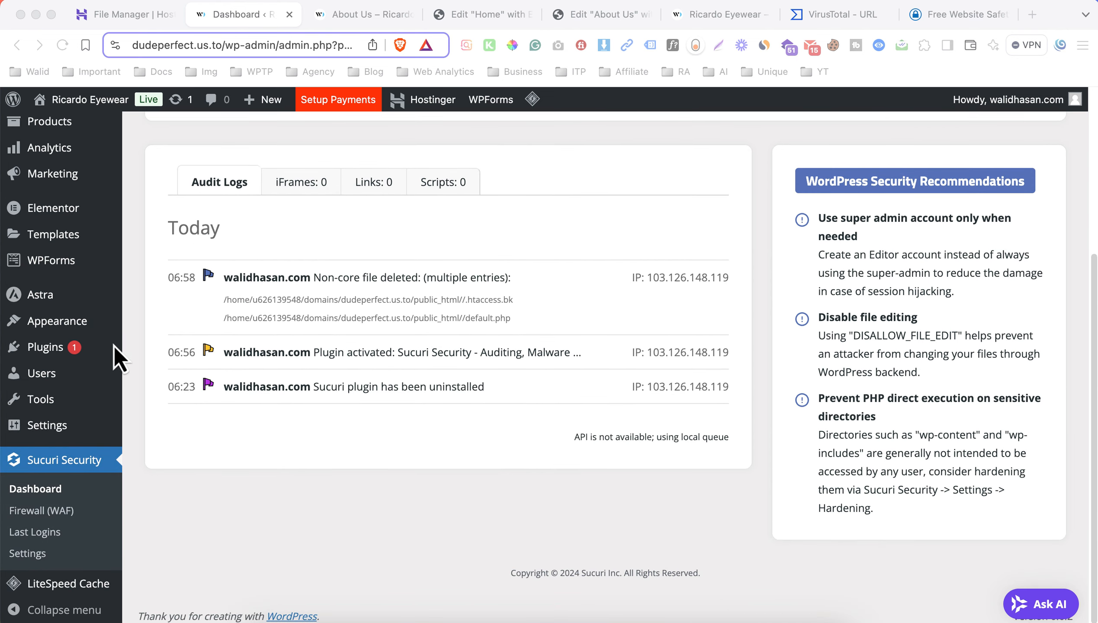
{"action": "mouse_move", "coordinate": [109, 347]}
{"action": "left_click", "coordinate": [166, 368]}
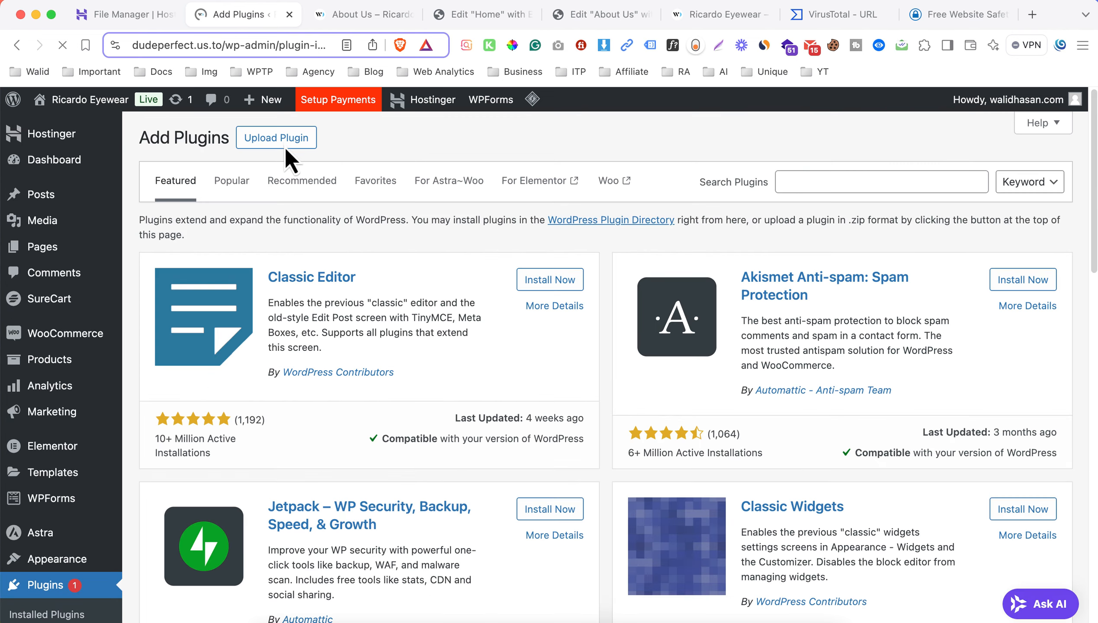
{"action": "left_click", "coordinate": [287, 142]}
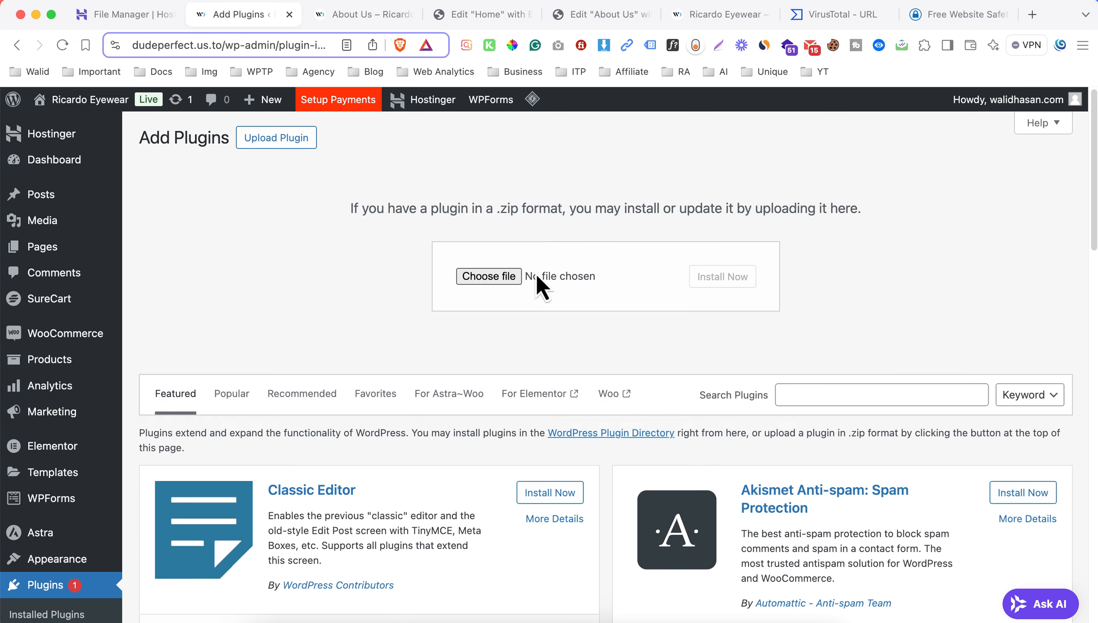
{"action": "left_click", "coordinate": [550, 279]}
{"action": "left_click", "coordinate": [436, 335]}
{"action": "left_click", "coordinate": [601, 309]}
{"action": "left_click", "coordinate": [811, 458]}
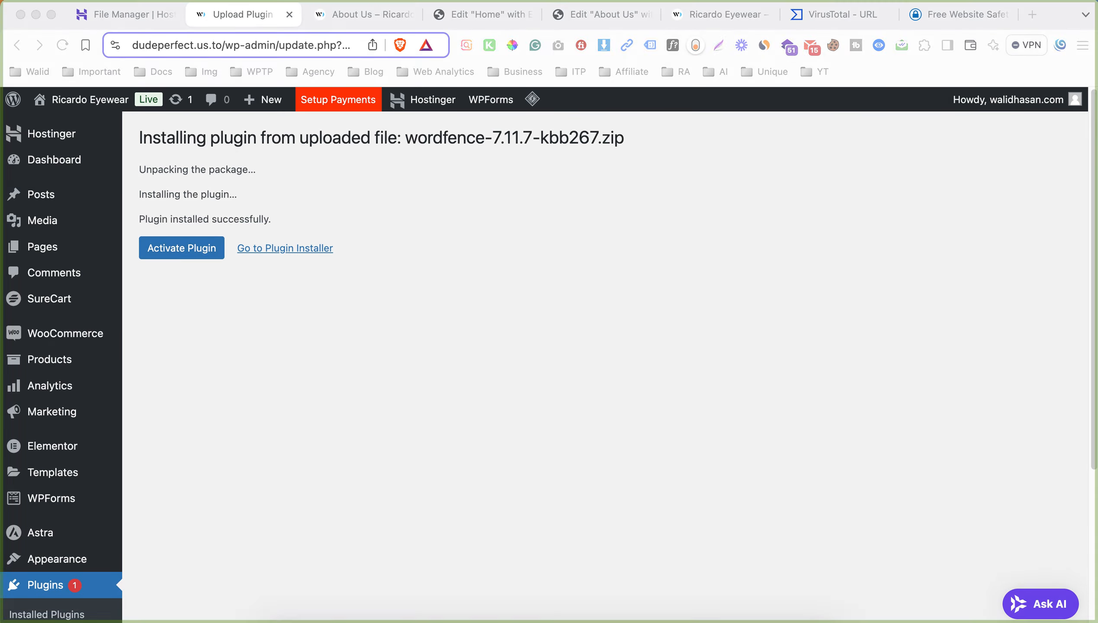
{"action": "left_click", "coordinate": [181, 248]}
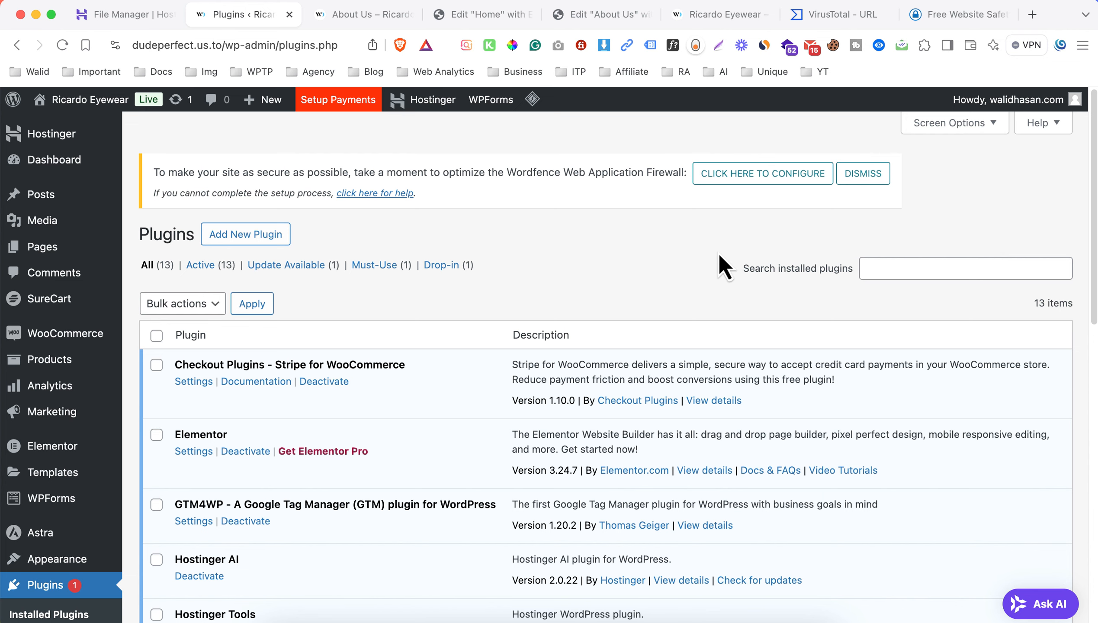
Run the Wordfence firewall optimization with the LiteSpeed/lsapi configuration, save the .htaccess backup to Downloads, and dismiss the optimization notice.
{"action": "left_click", "coordinate": [717, 179]}
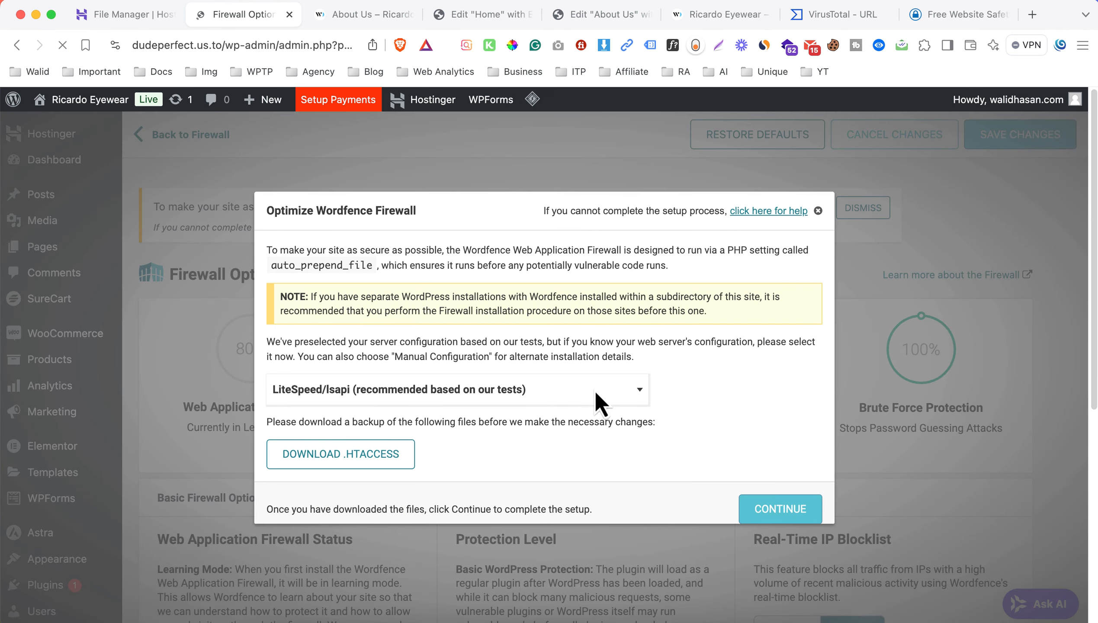
{"action": "left_click", "coordinate": [387, 458]}
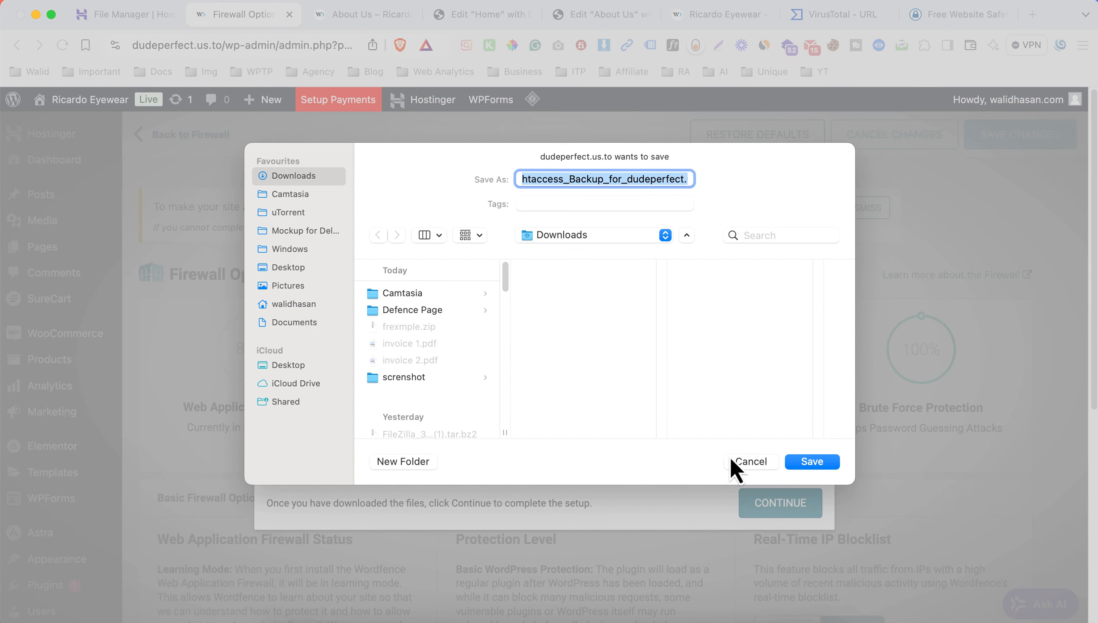
{"action": "left_click", "coordinate": [810, 464]}
{"action": "left_click", "coordinate": [782, 505]}
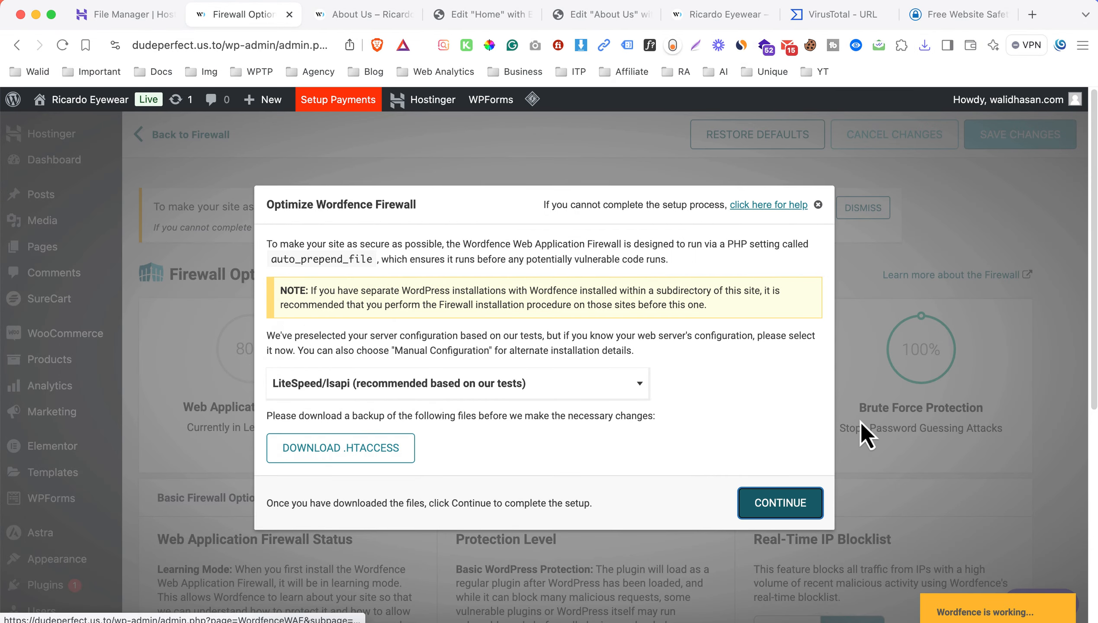
{"action": "left_click", "coordinate": [790, 428]}
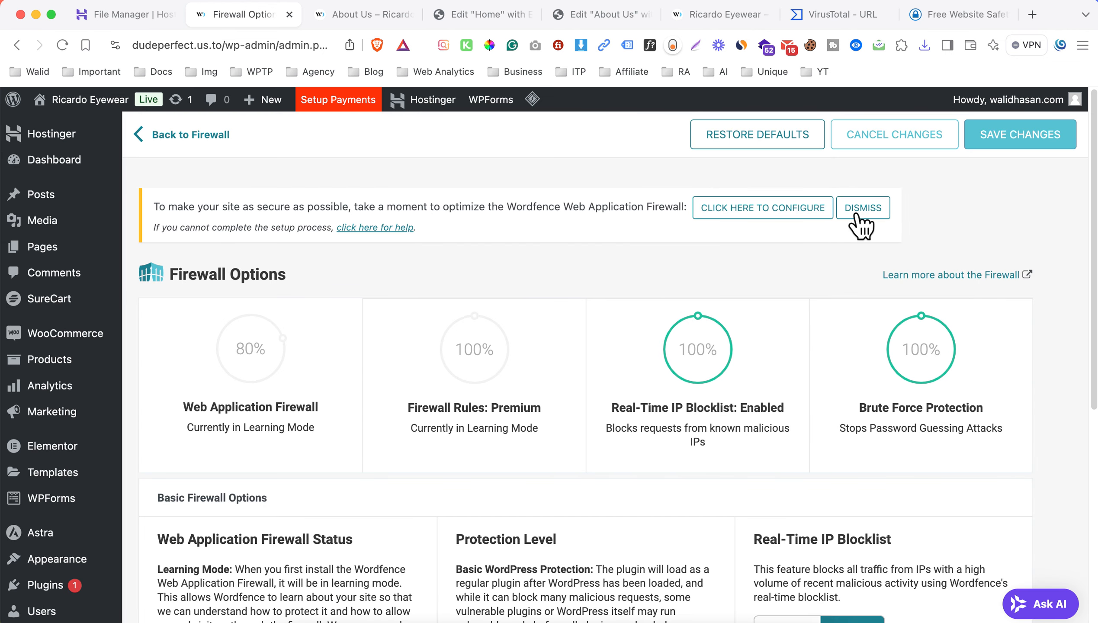
{"action": "left_click", "coordinate": [855, 214]}
Open the Wordfence scan page and examine the critical result for howdy.php, including its file path.
{"action": "scroll", "coordinate": [392, 270], "scroll_direction": "down", "scroll_amount": 7}
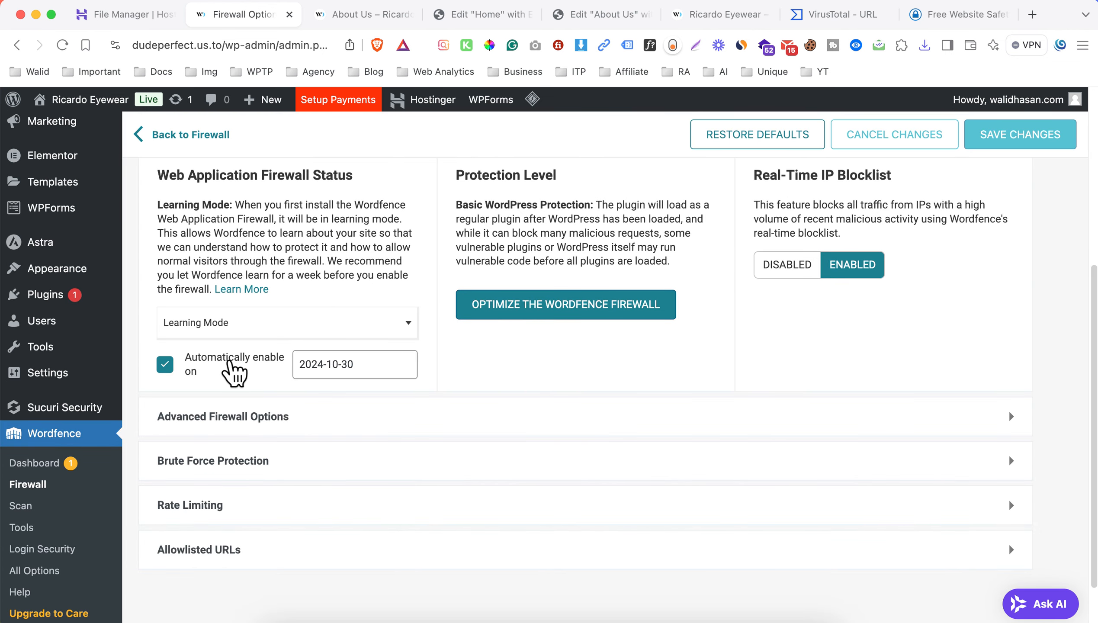
{"action": "left_click", "coordinate": [22, 506]}
{"action": "scroll", "coordinate": [375, 368], "scroll_direction": "down", "scroll_amount": 2}
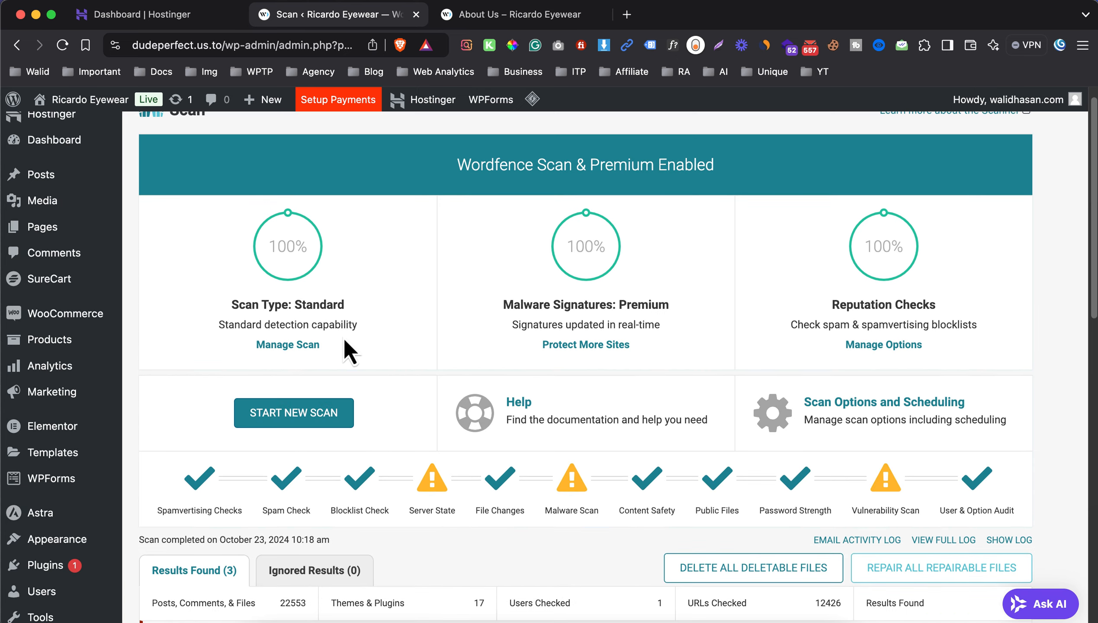
{"action": "scroll", "coordinate": [387, 339], "scroll_direction": "down", "scroll_amount": 3}
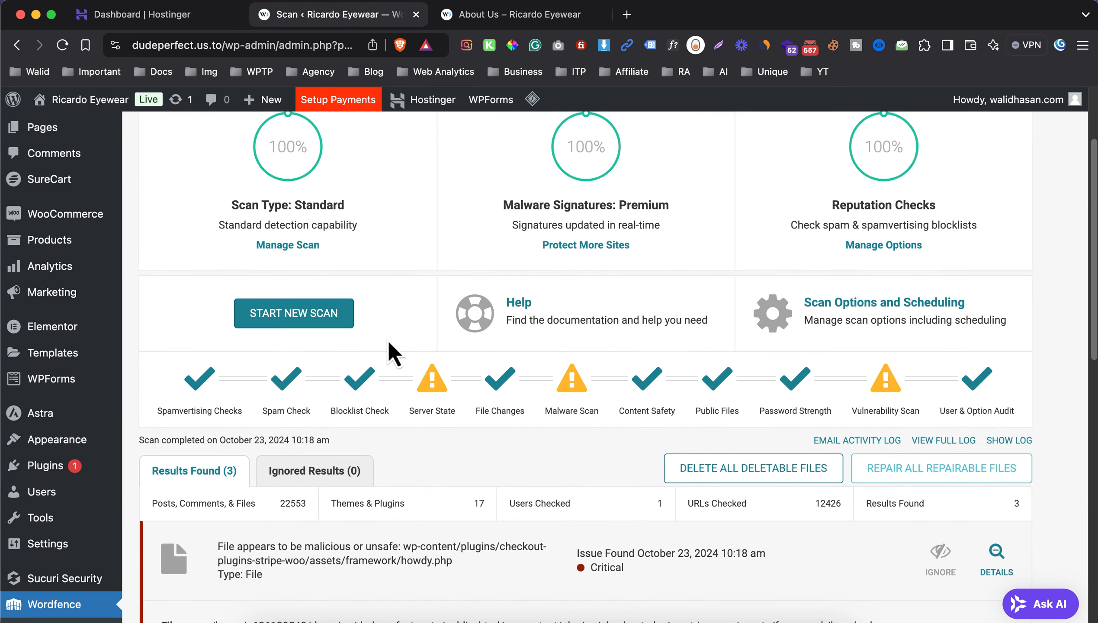
{"action": "scroll", "coordinate": [388, 340], "scroll_direction": "down", "scroll_amount": 3}
{"action": "left_click", "coordinate": [441, 436]}
{"action": "left_click", "coordinate": [436, 462]}
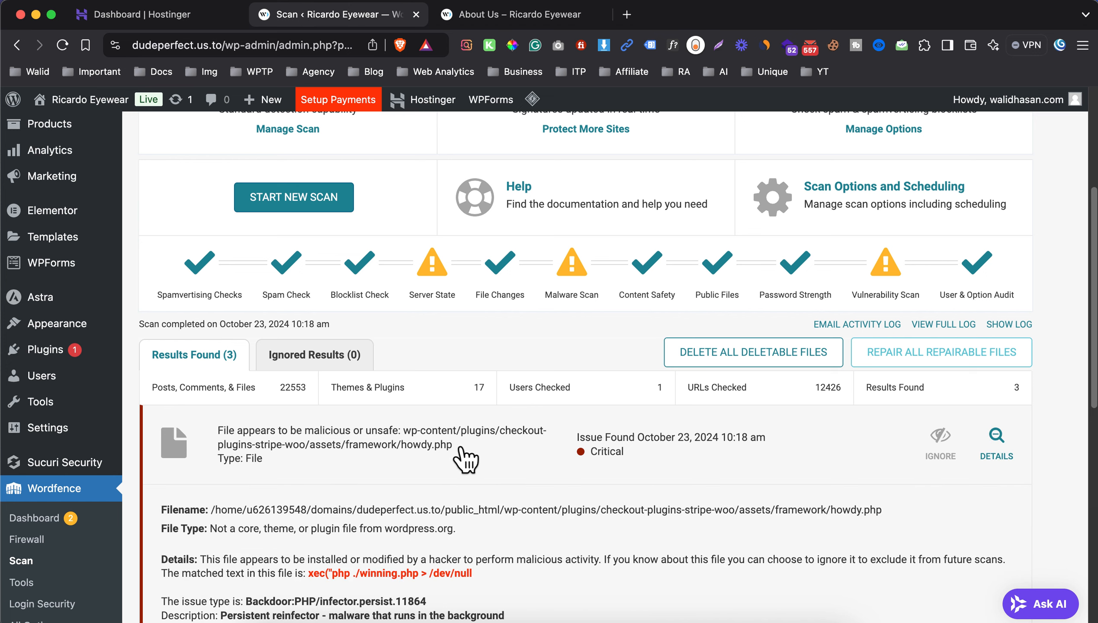
{"action": "left_click_drag", "start_coordinate": [462, 449], "coordinate": [412, 436]}
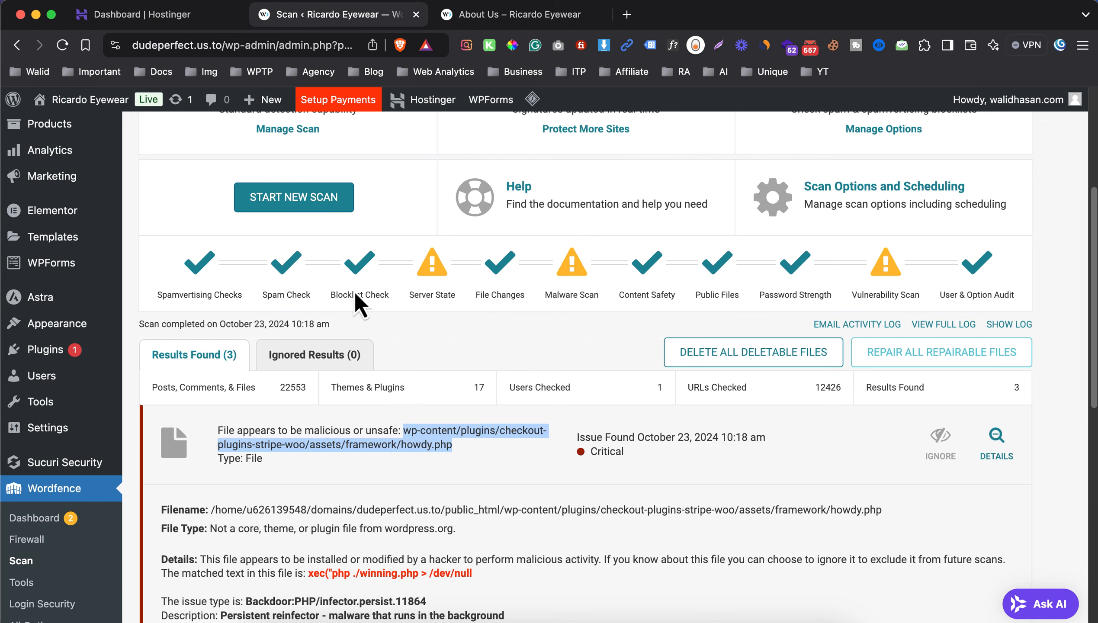
Switch to the Hostinger panel and open the File Manager for the dudeperfect.us.to files.
{"action": "key", "text": "ctrl+shift+Tab"}
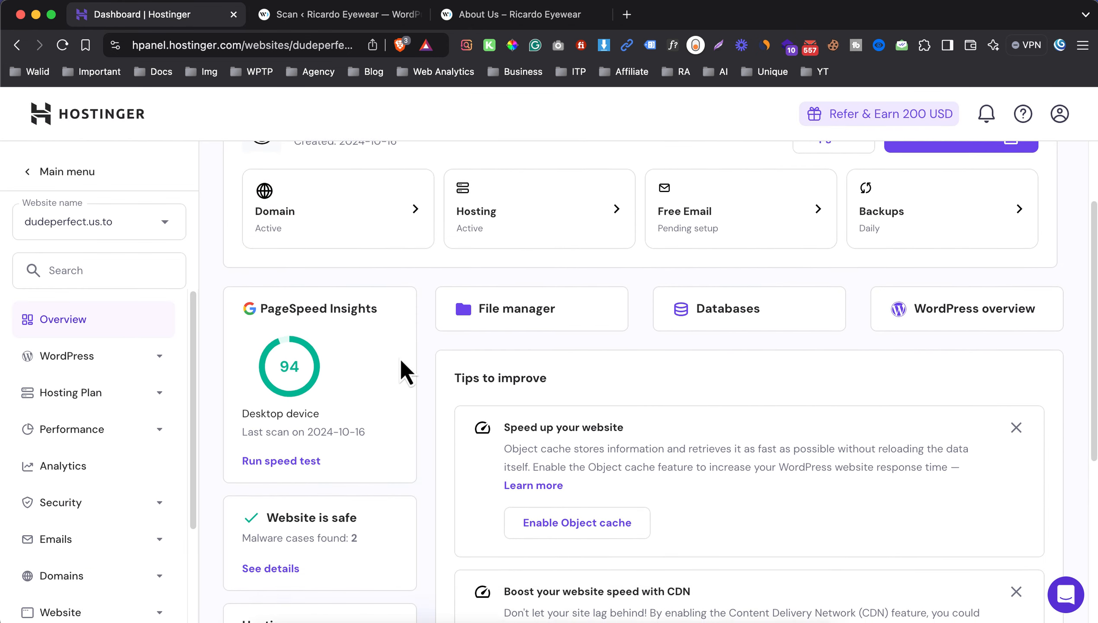
{"action": "scroll", "coordinate": [400, 368], "scroll_direction": "down", "scroll_amount": 2}
{"action": "scroll", "coordinate": [117, 337], "scroll_direction": "down", "scroll_amount": 3}
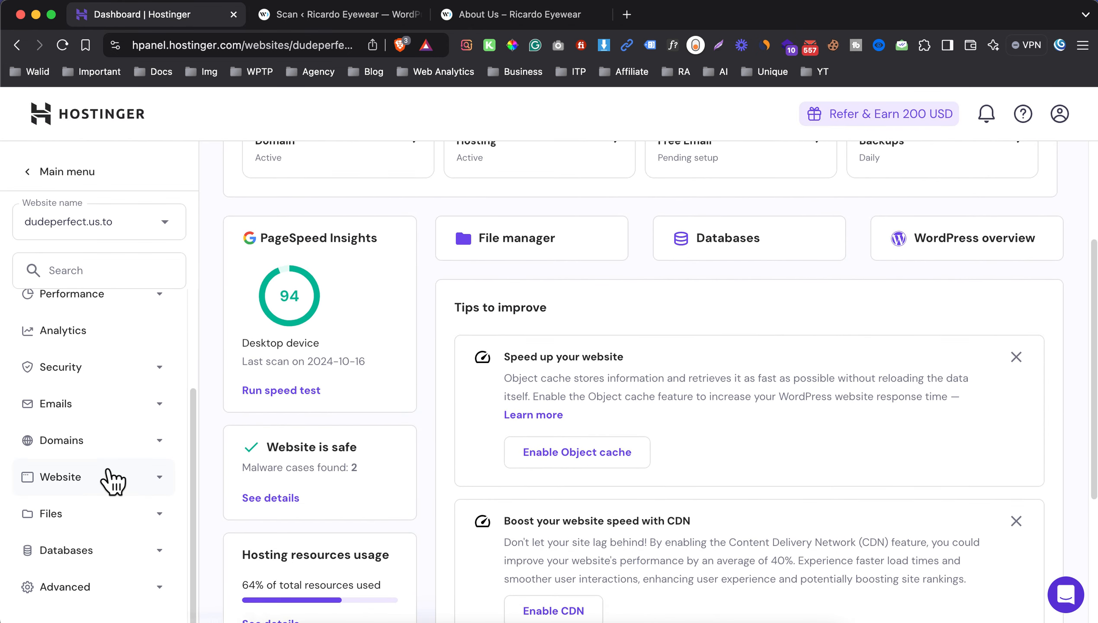
{"action": "left_click", "coordinate": [111, 516]}
{"action": "scroll", "coordinate": [124, 455], "scroll_direction": "down", "scroll_amount": 1}
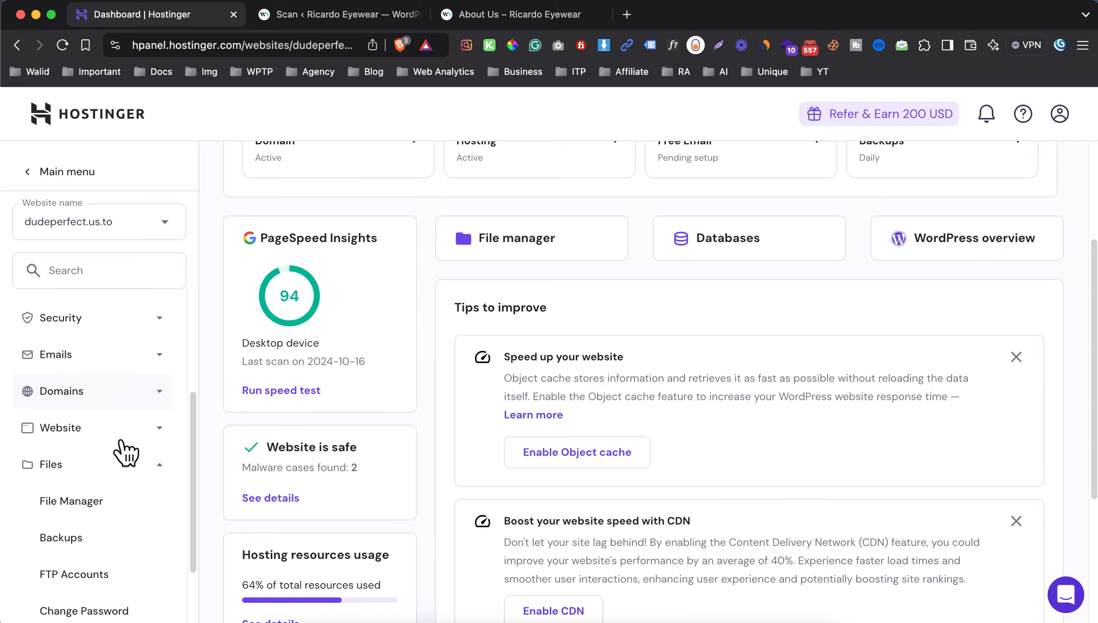
{"action": "left_click", "coordinate": [109, 498]}
{"action": "left_click", "coordinate": [422, 269]}
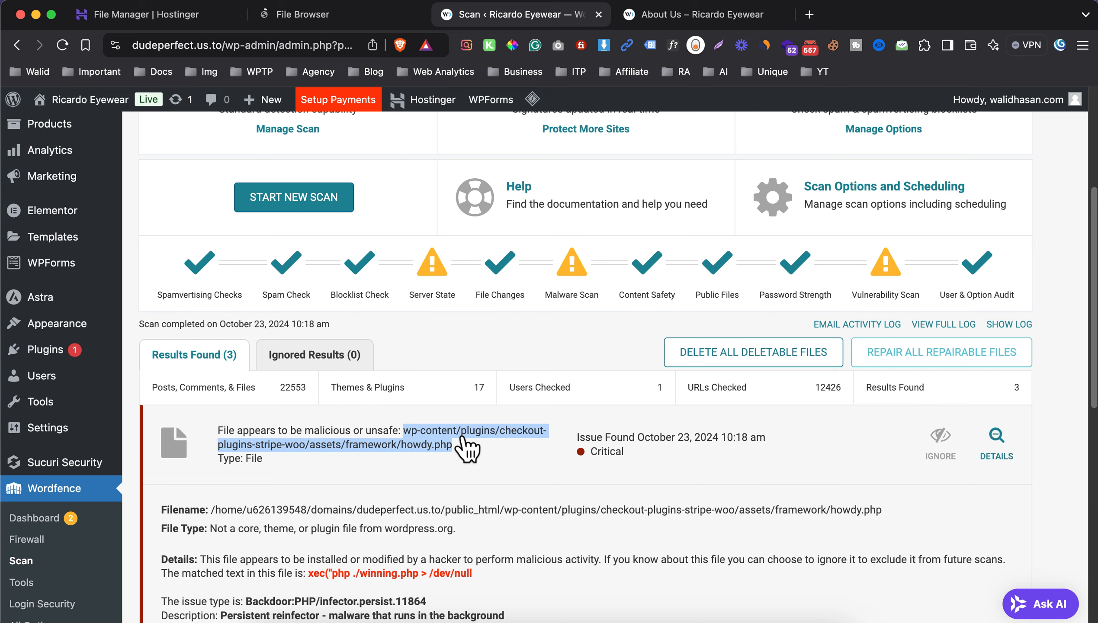
In the file manager, follow the path Wordfence reports for howdy.php: public_html/wp-content/plugins/checkout-plugins-stripe-woo/assets/framework.
{"action": "left_click", "coordinate": [364, 19]}
{"action": "double_click", "coordinate": [381, 238]}
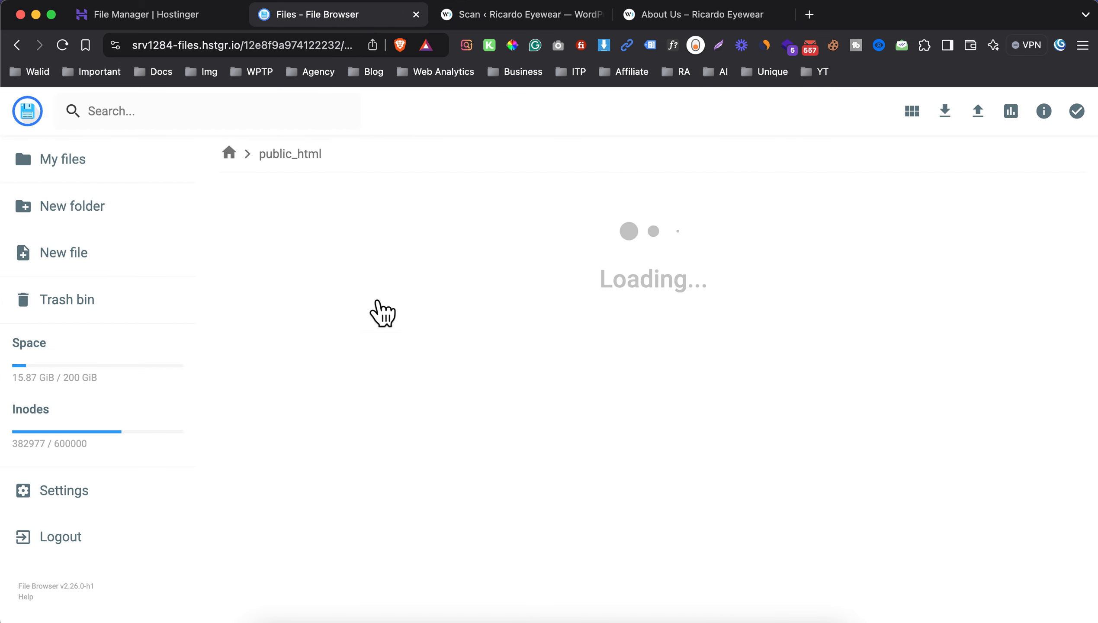
{"action": "double_click", "coordinate": [366, 289]}
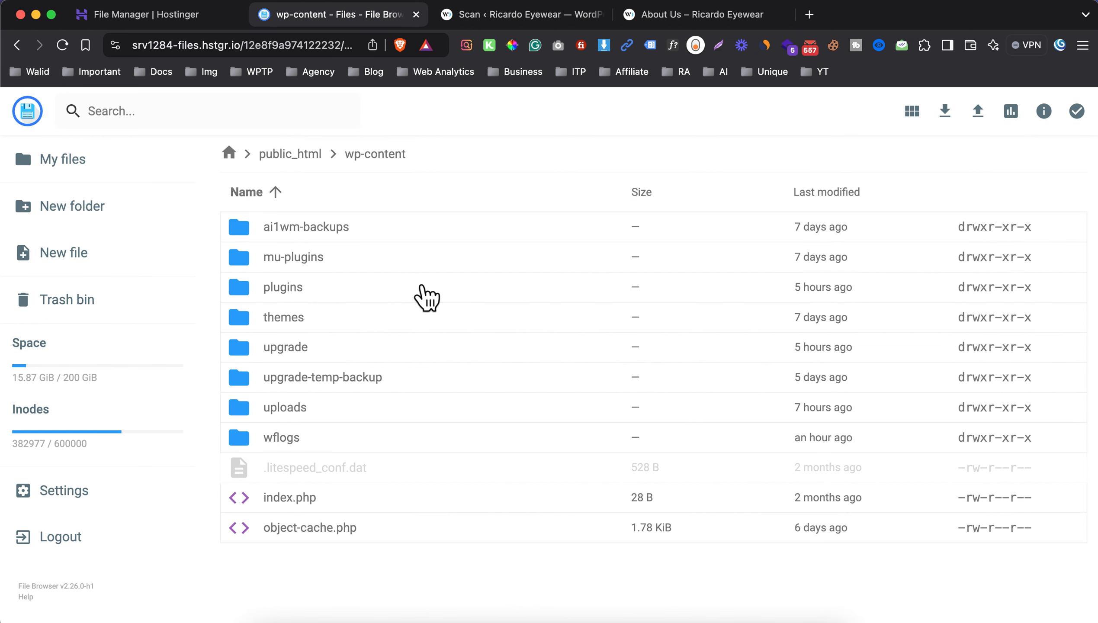
{"action": "double_click", "coordinate": [337, 290]}
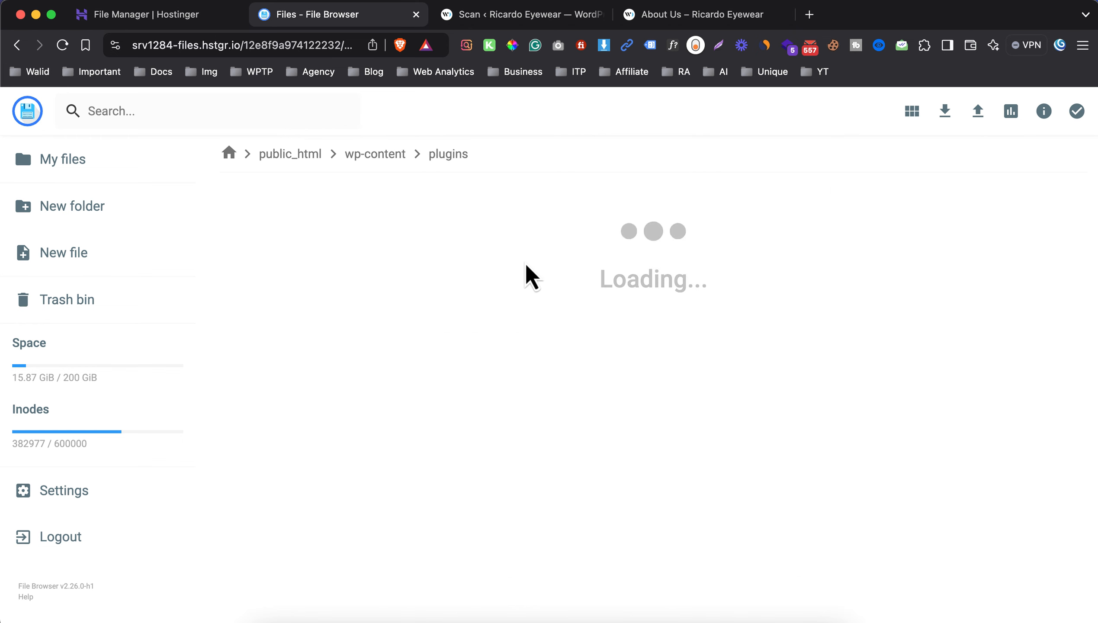
{"action": "double_click", "coordinate": [407, 244]}
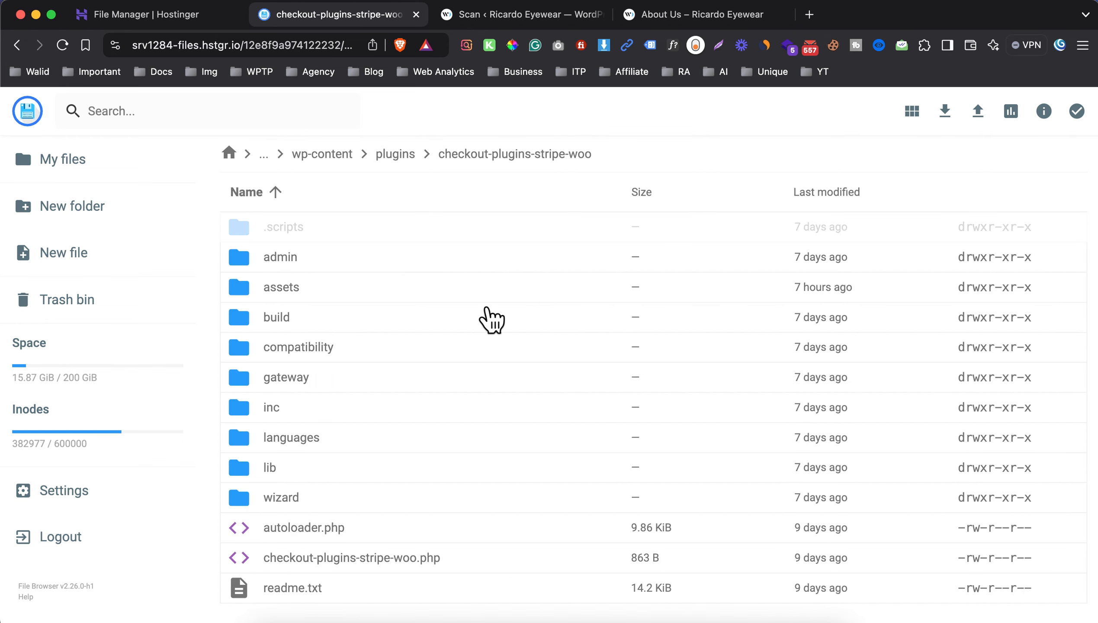
{"action": "left_click", "coordinate": [480, 14]}
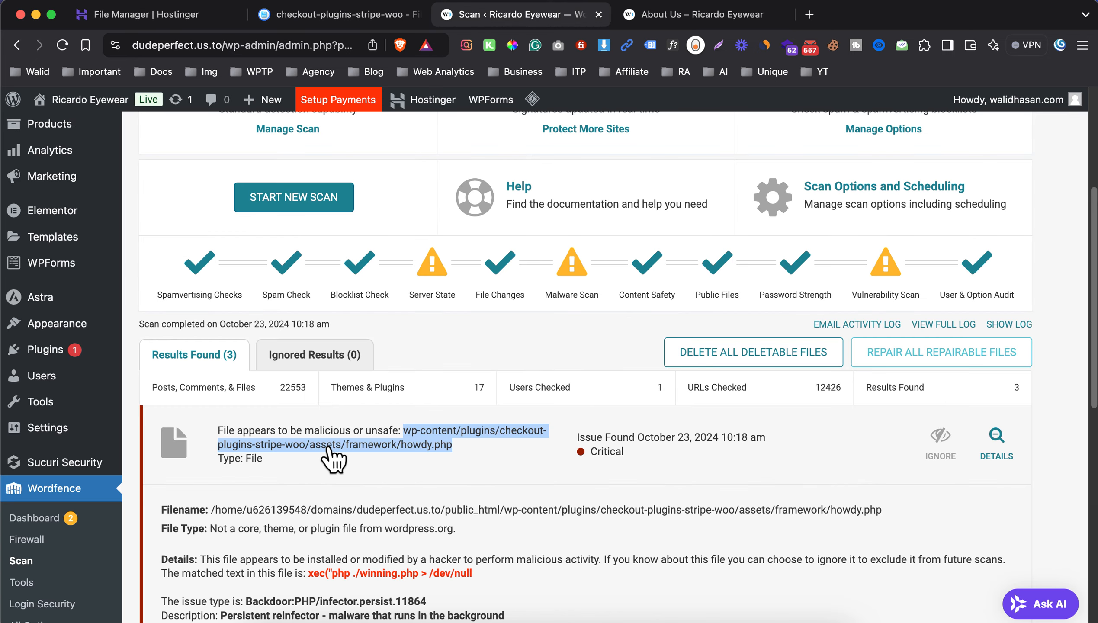
{"action": "left_click", "coordinate": [366, 21]}
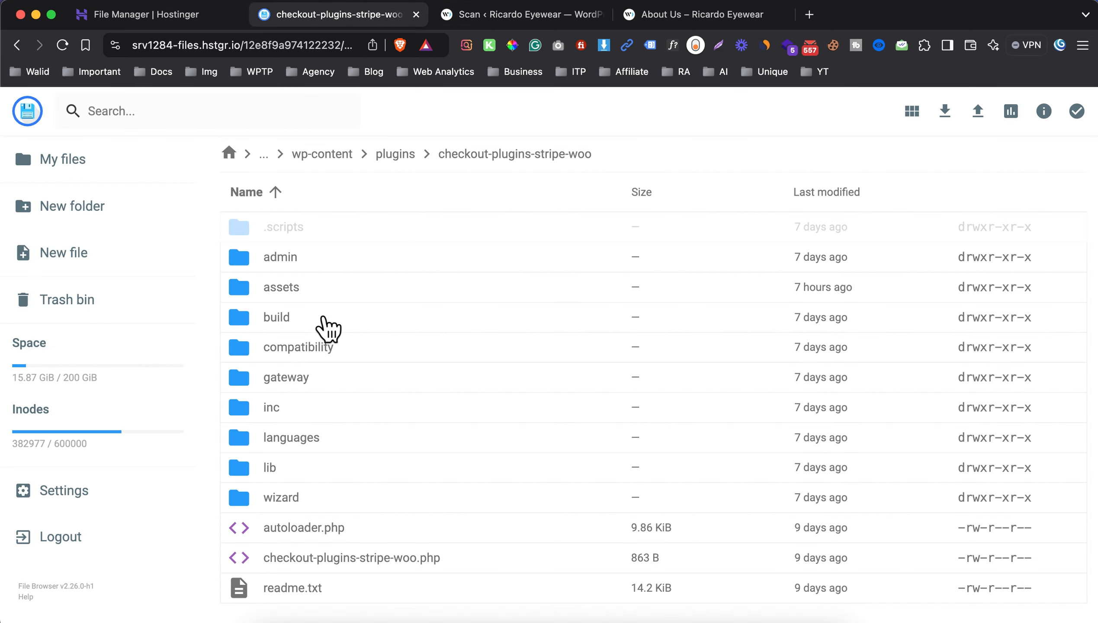
{"action": "double_click", "coordinate": [318, 292]}
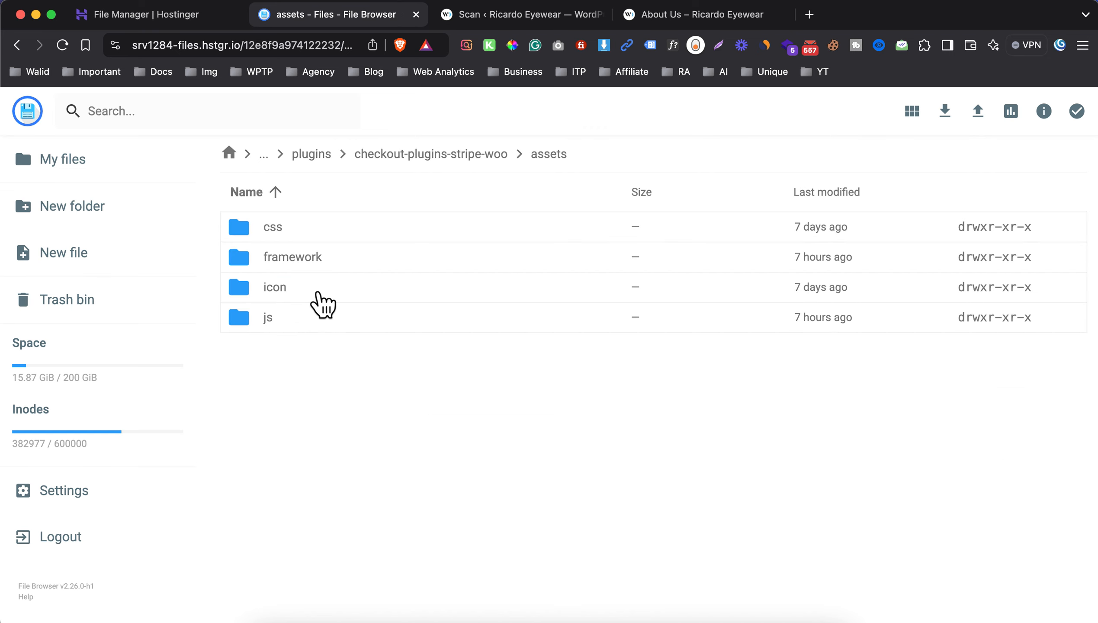
{"action": "double_click", "coordinate": [351, 263]}
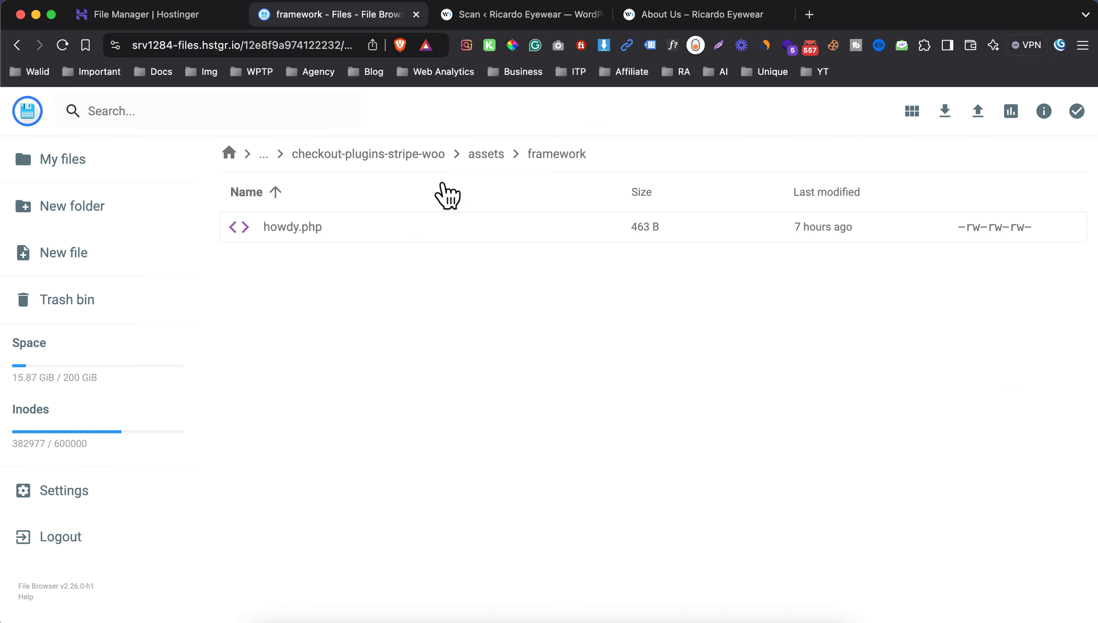
Go back up to the assets folder of checkout-plugins-stripe-woo and delete its framework folder.
{"action": "left_click", "coordinate": [494, 154]}
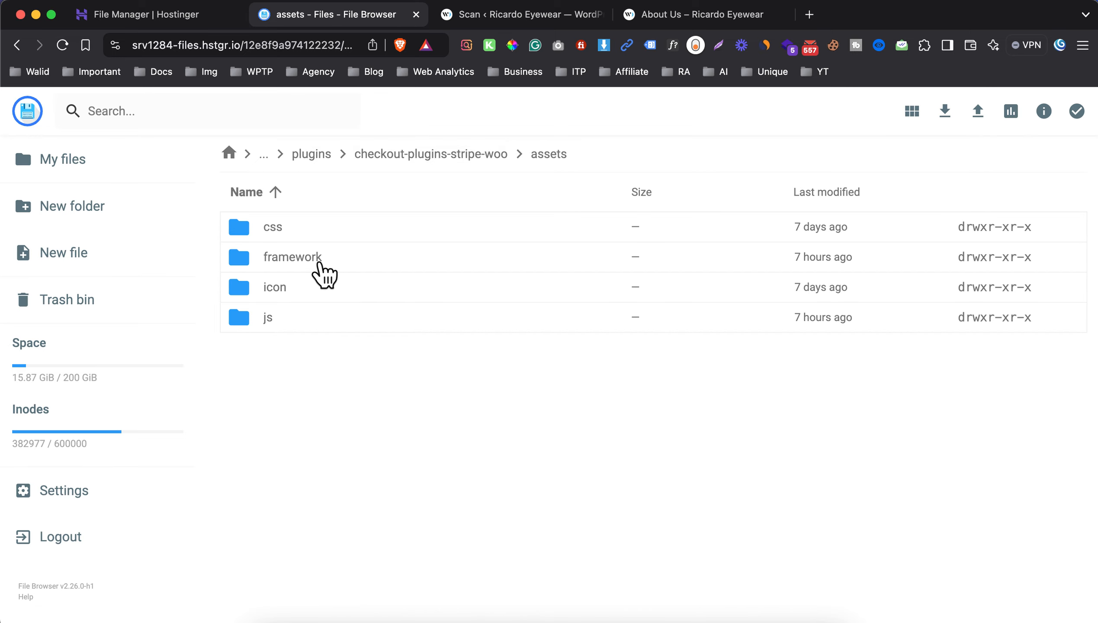
{"action": "left_click", "coordinate": [318, 271]}
{"action": "right_click", "coordinate": [430, 263]}
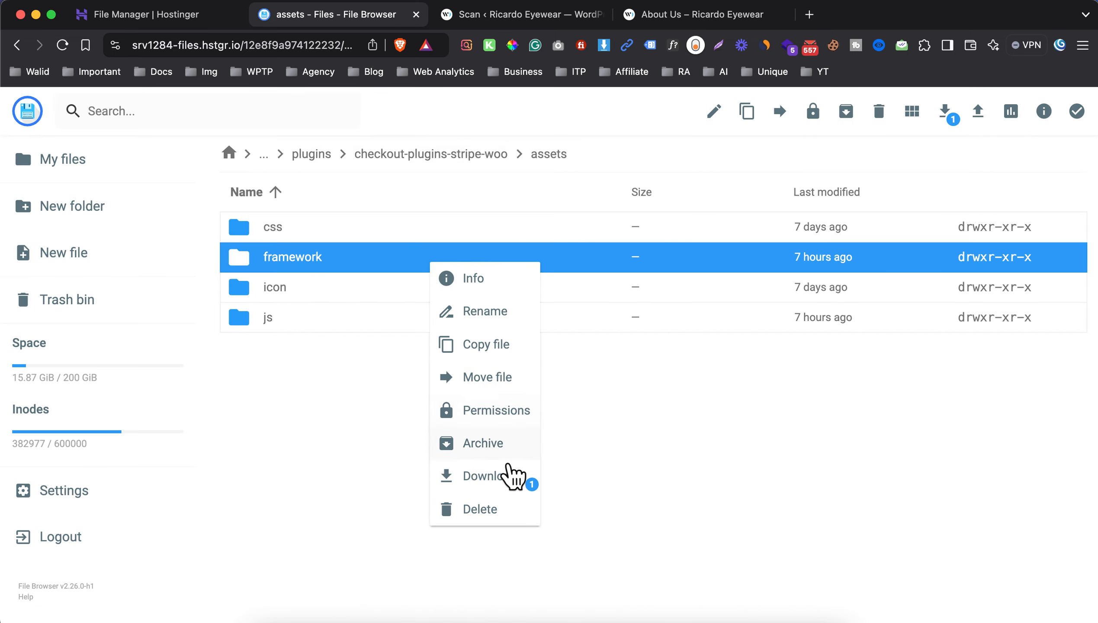
{"action": "left_click", "coordinate": [497, 509]}
{"action": "left_click", "coordinate": [640, 394]}
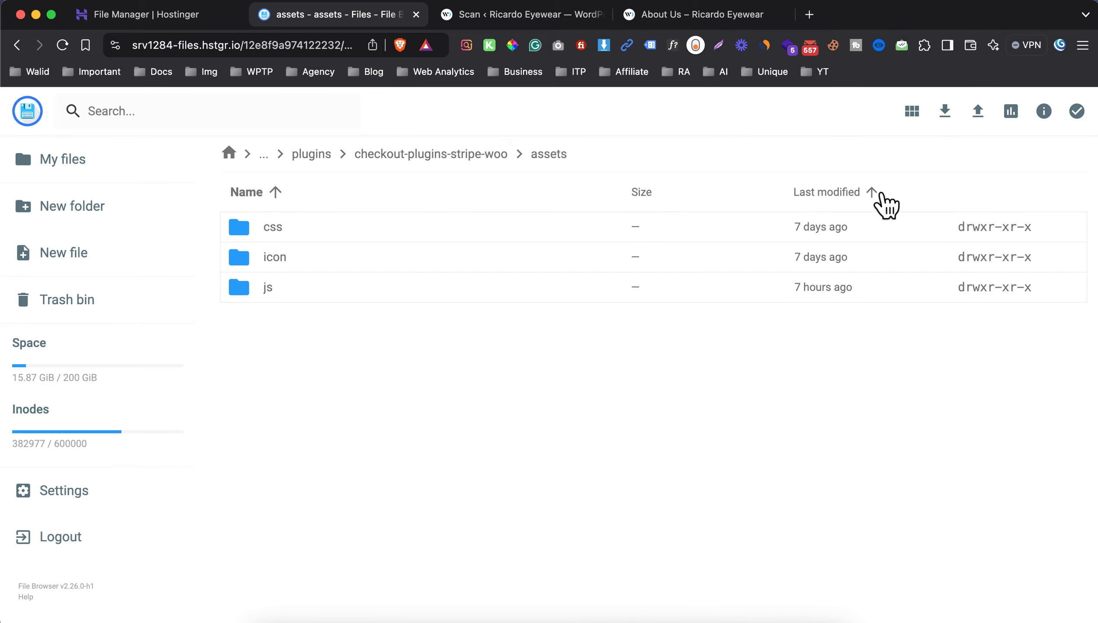
Return to the Wordfence scan results, delete the flagged howdy.php file from its critical result, and dismiss the confirmation.
{"action": "key", "text": "ctrl+Tab"}
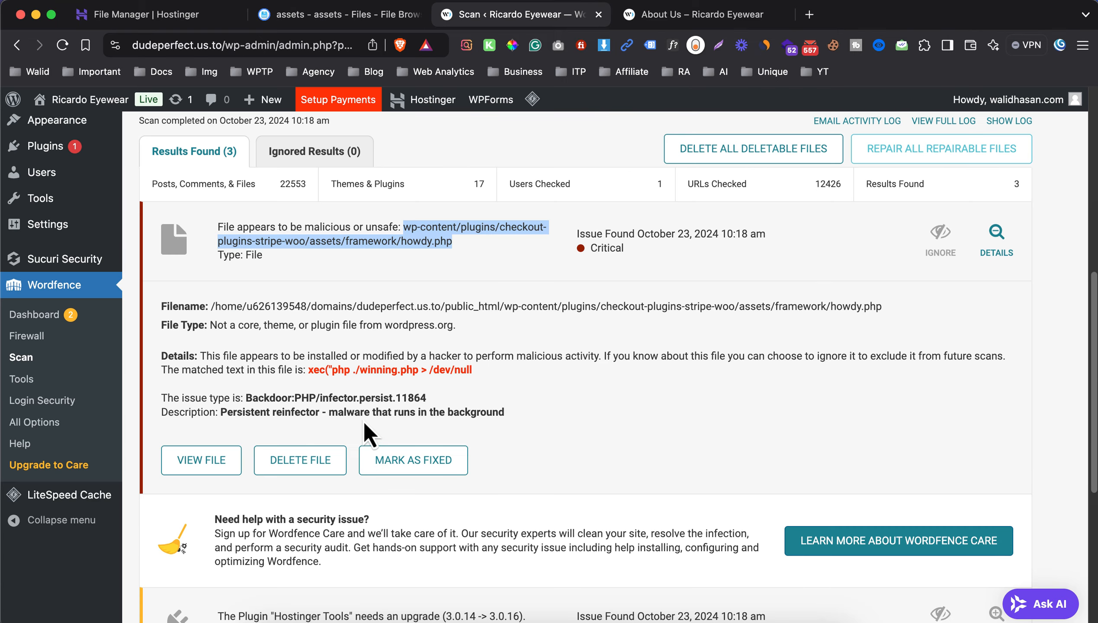
{"action": "left_click", "coordinate": [298, 466]}
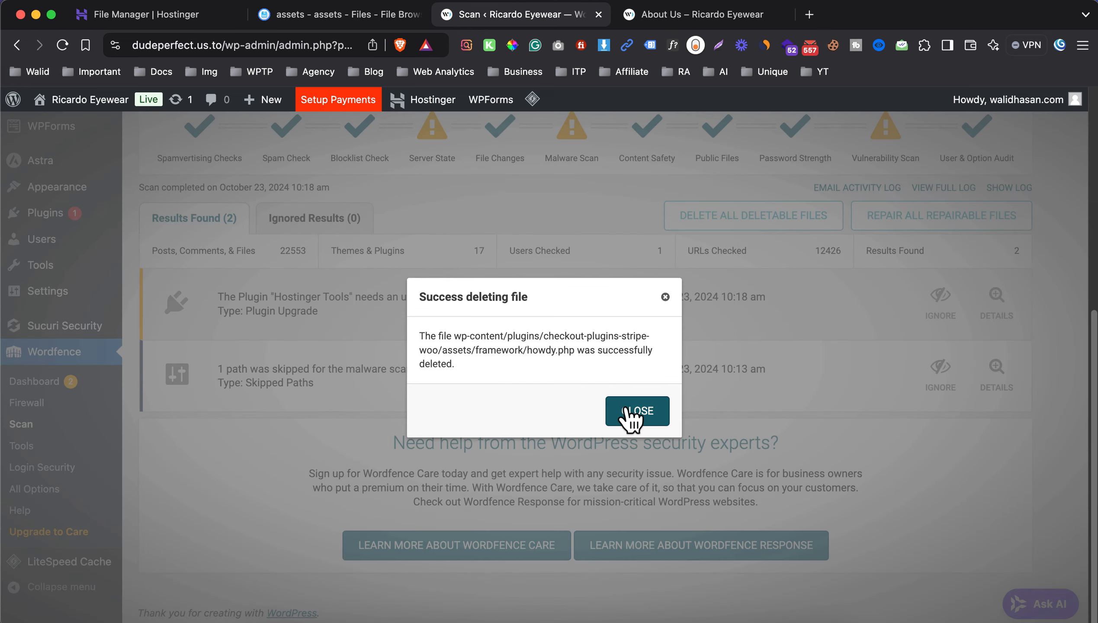
{"action": "left_click", "coordinate": [641, 409]}
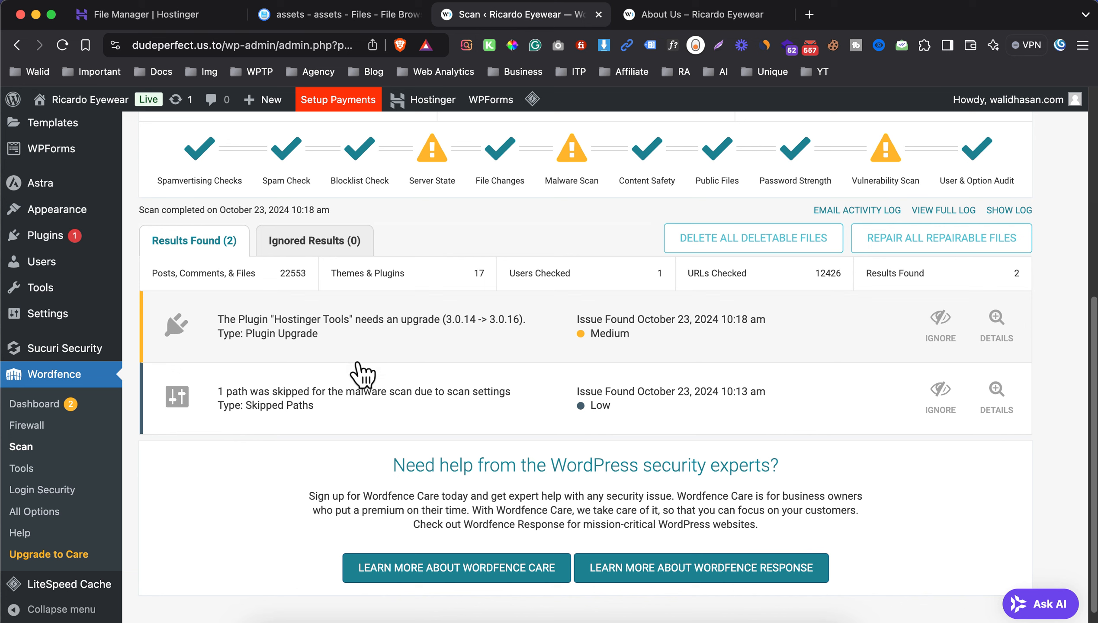
{"action": "left_click", "coordinate": [571, 345]}
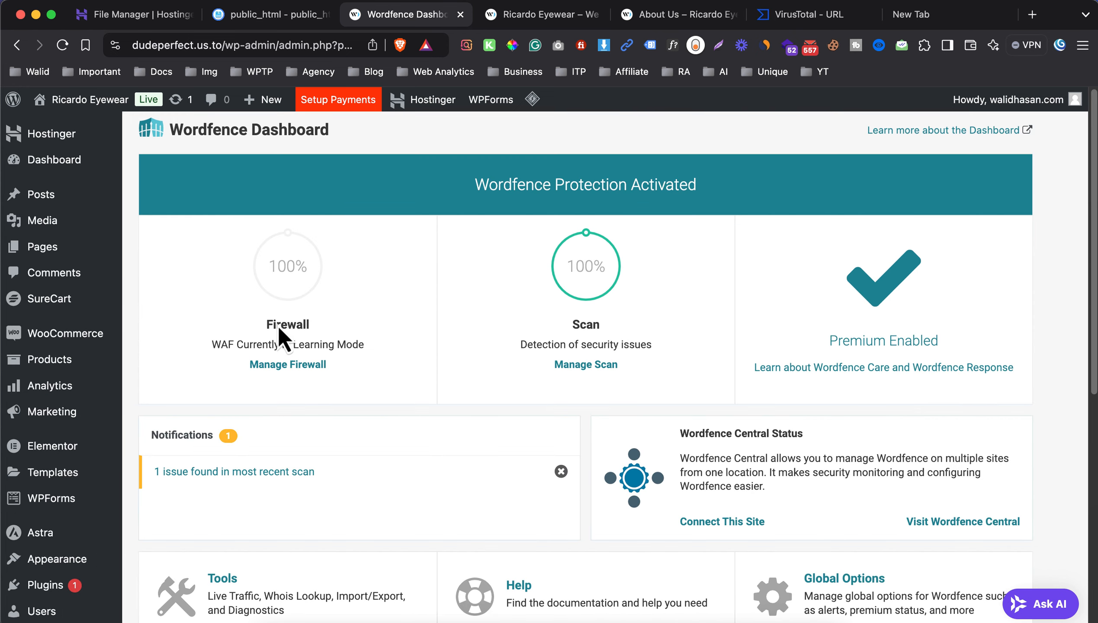
Open the list of all WordPress users and inspect the name and email of the For testing administrator account.
{"action": "scroll", "coordinate": [207, 364], "scroll_direction": "down", "scroll_amount": 6}
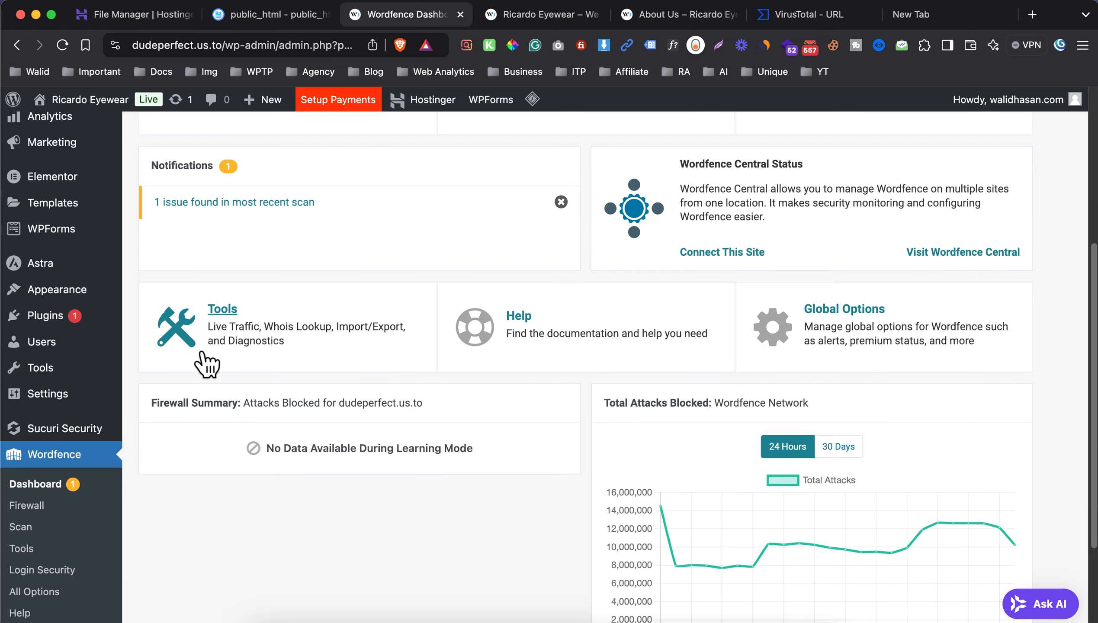
{"action": "mouse_move", "coordinate": [73, 345]}
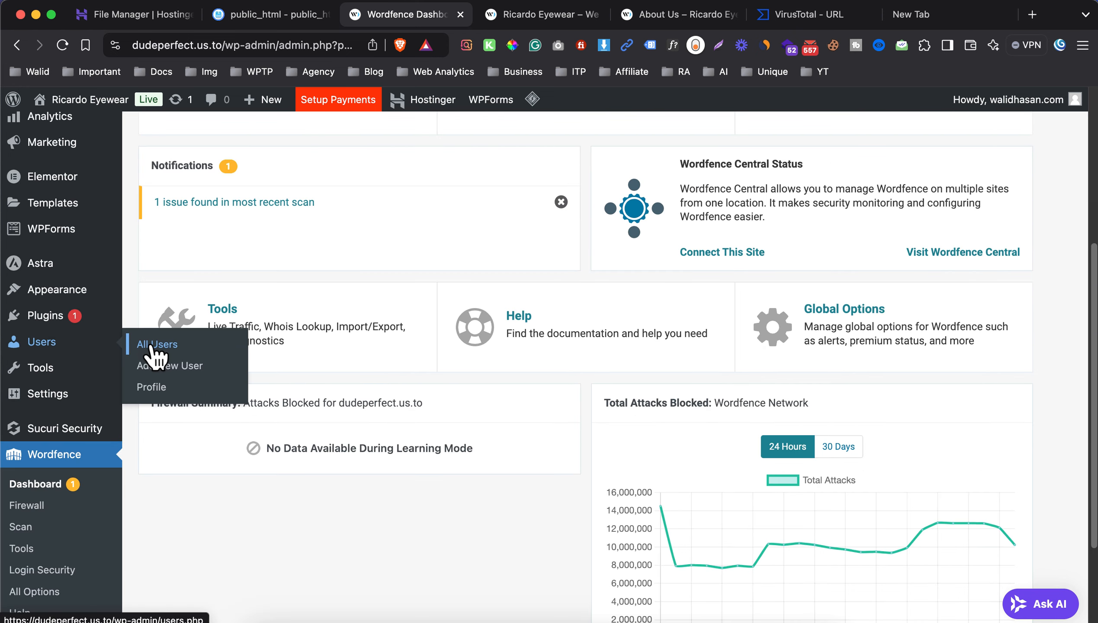
{"action": "left_click", "coordinate": [230, 344]}
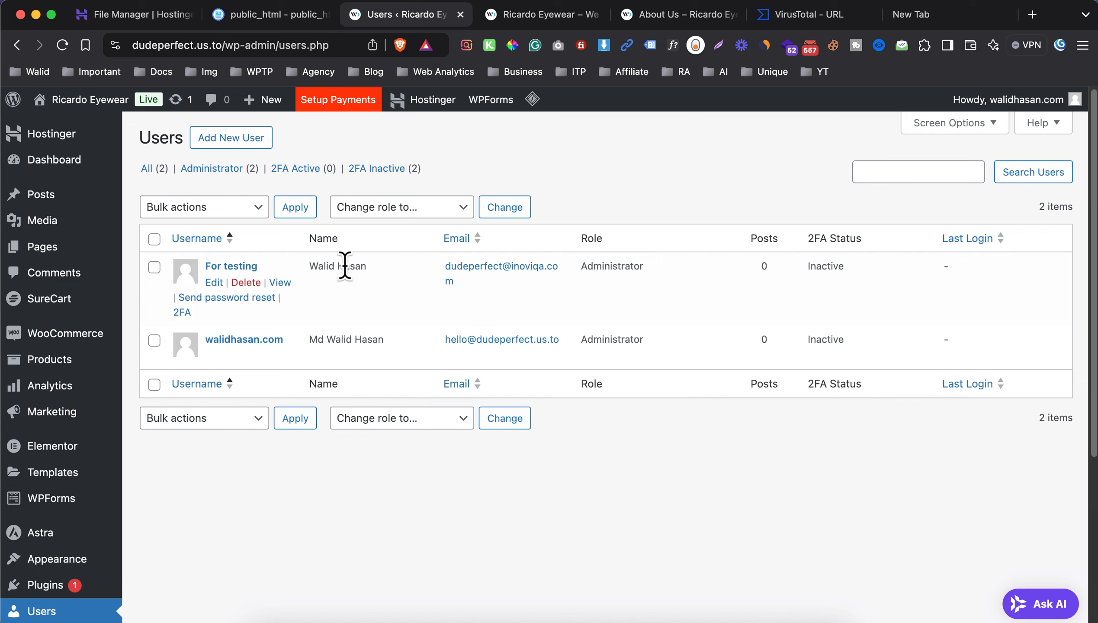
{"action": "left_click_drag", "start_coordinate": [308, 268], "coordinate": [384, 277]}
{"action": "mouse_move", "coordinate": [462, 278]}
{"action": "left_mouse_down"}
{"action": "mouse_move", "coordinate": [435, 266]}
{"action": "mouse_move", "coordinate": [471, 277]}
{"action": "left_mouse_up"}
{"action": "left_click", "coordinate": [423, 282]}
Select the For testing administrator account and apply the Delete bulk action to it.
{"action": "left_click", "coordinate": [155, 267]}
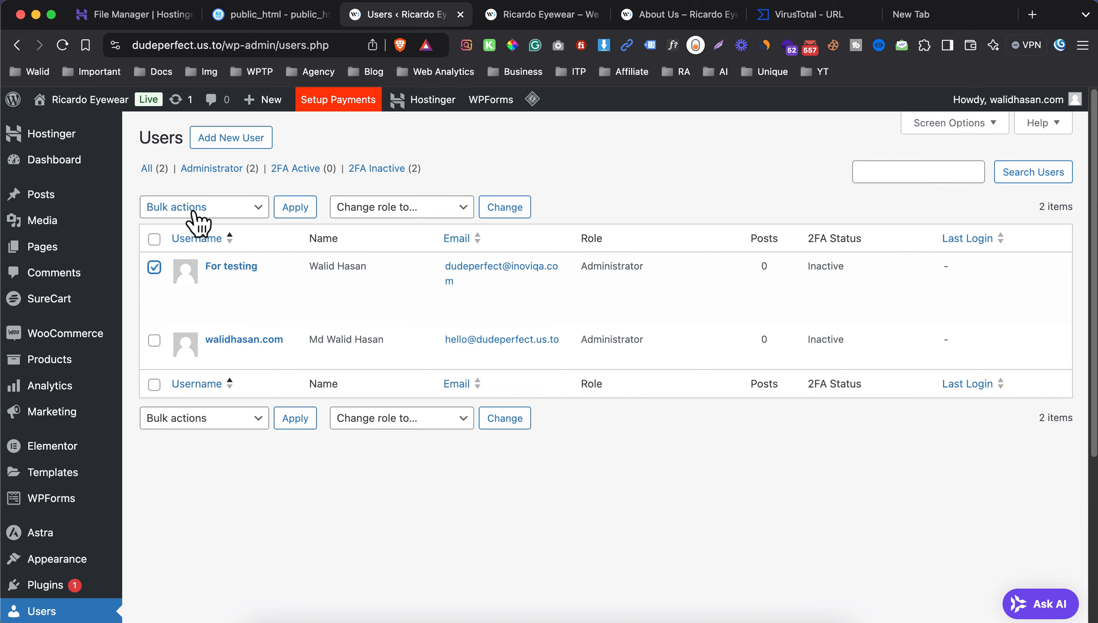
{"action": "left_click", "coordinate": [188, 208]}
{"action": "left_click", "coordinate": [200, 227]}
{"action": "left_click", "coordinate": [282, 210]}
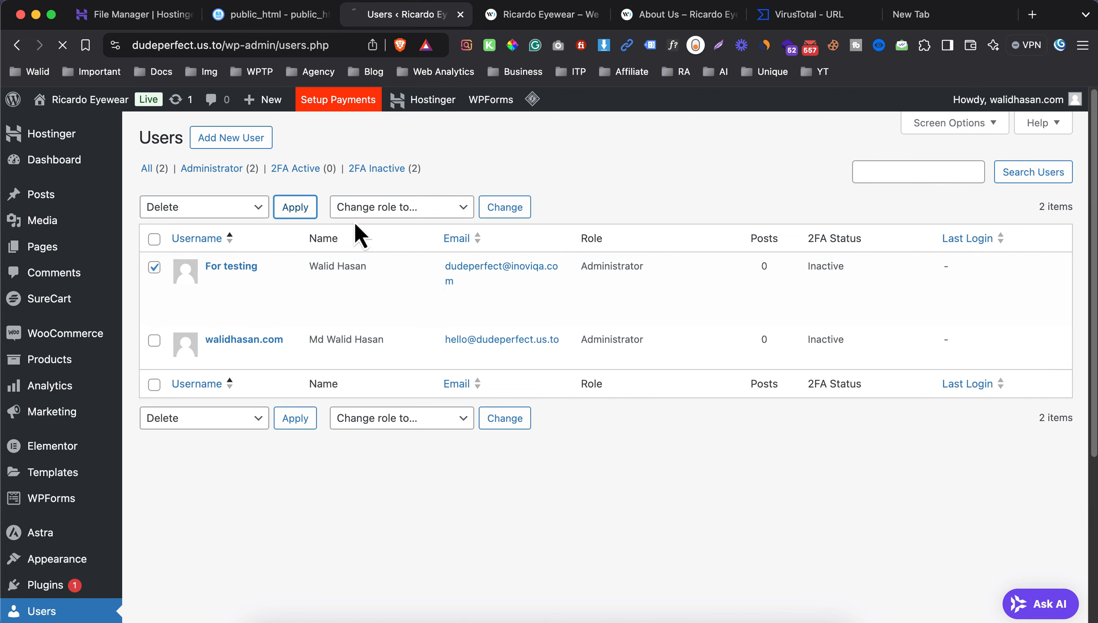